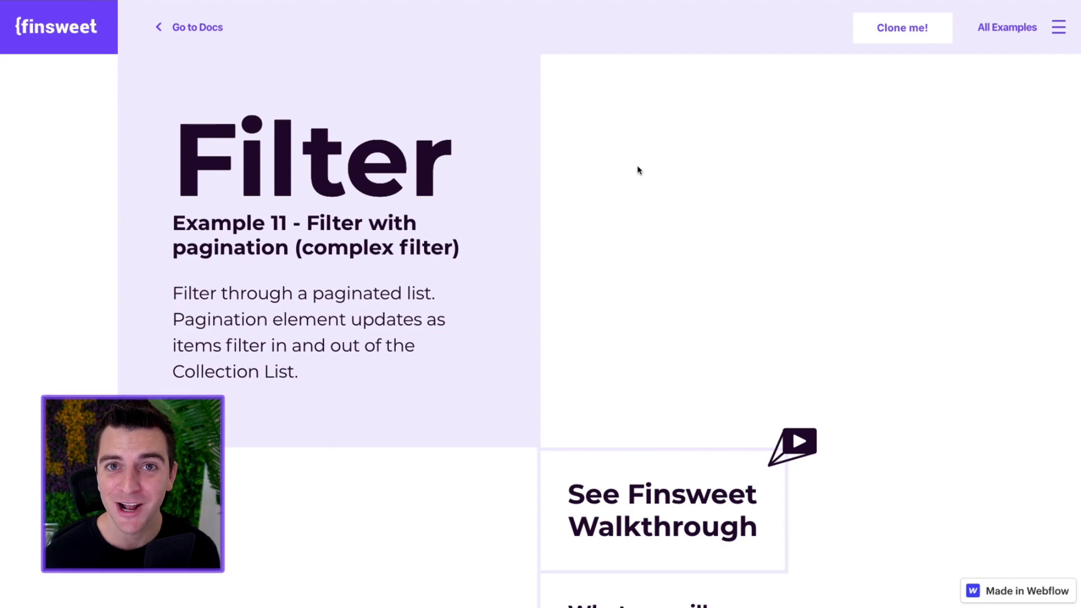
Step: Scroll down to the filter sidebar and 125-page project list, then filter by Branding
scroll(639, 171, "down", 1)
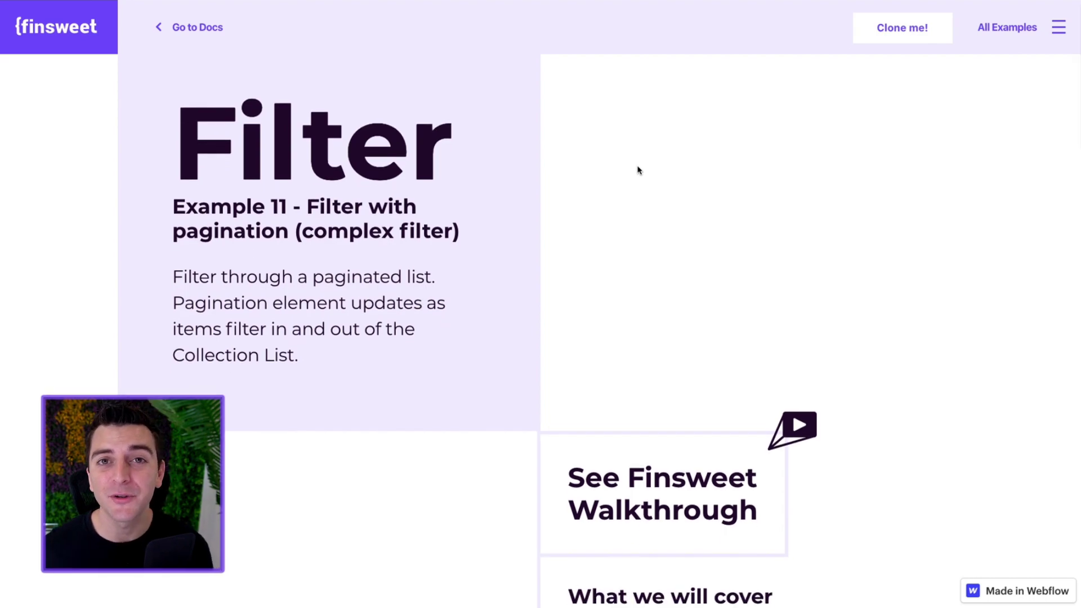
scroll(639, 170, "down", 2)
scroll(639, 170, "down", 15)
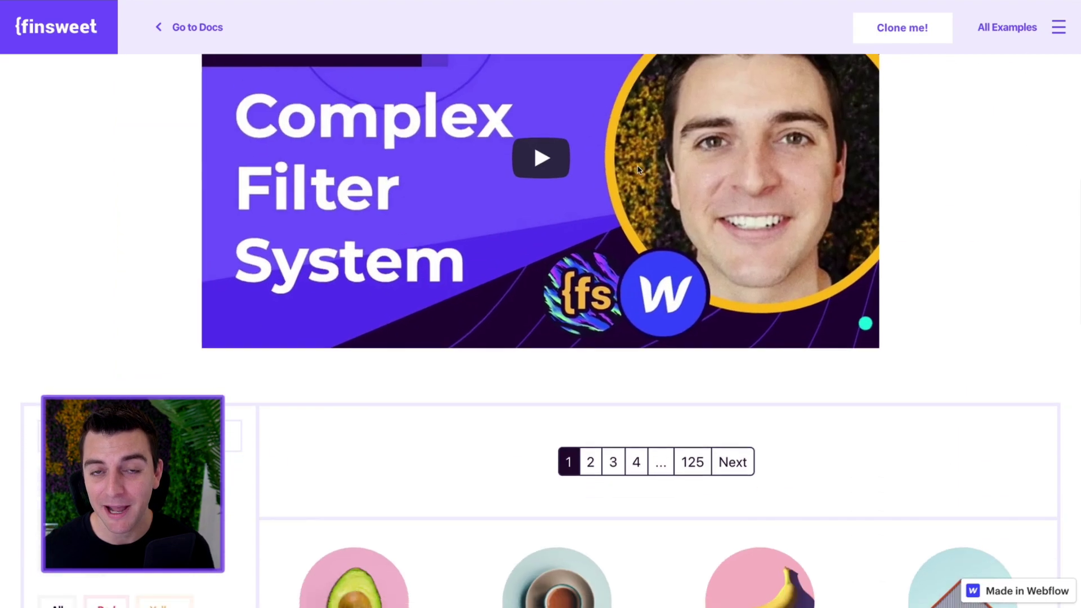
scroll(639, 170, "down", 2)
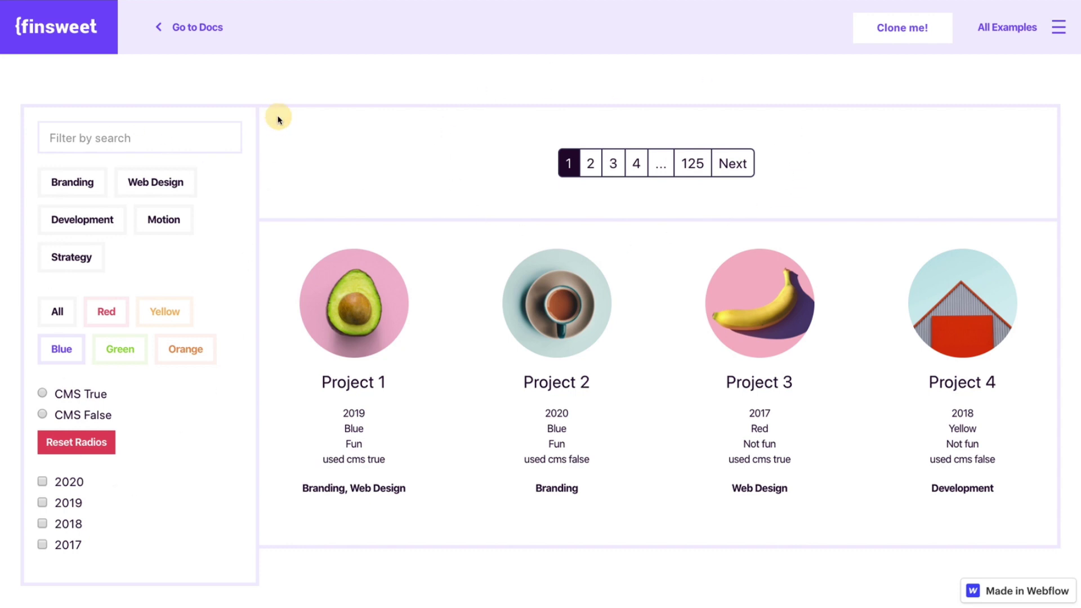
left_click(84, 193)
Step: Add the Web Design and Red filters, then try and clear the CMS true and 2020 filters
left_click(153, 188)
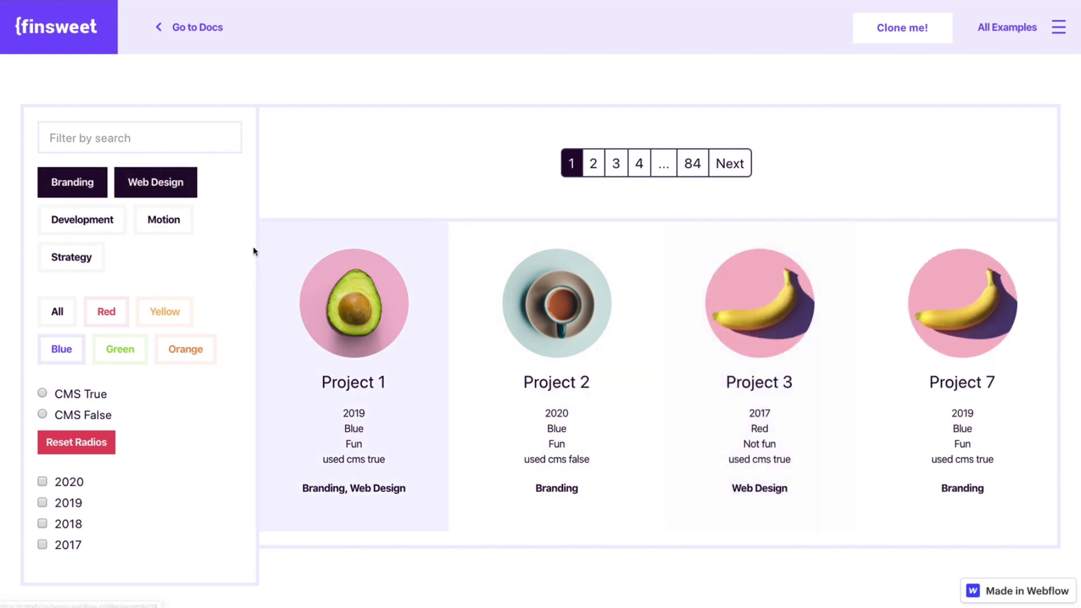
left_click(106, 312)
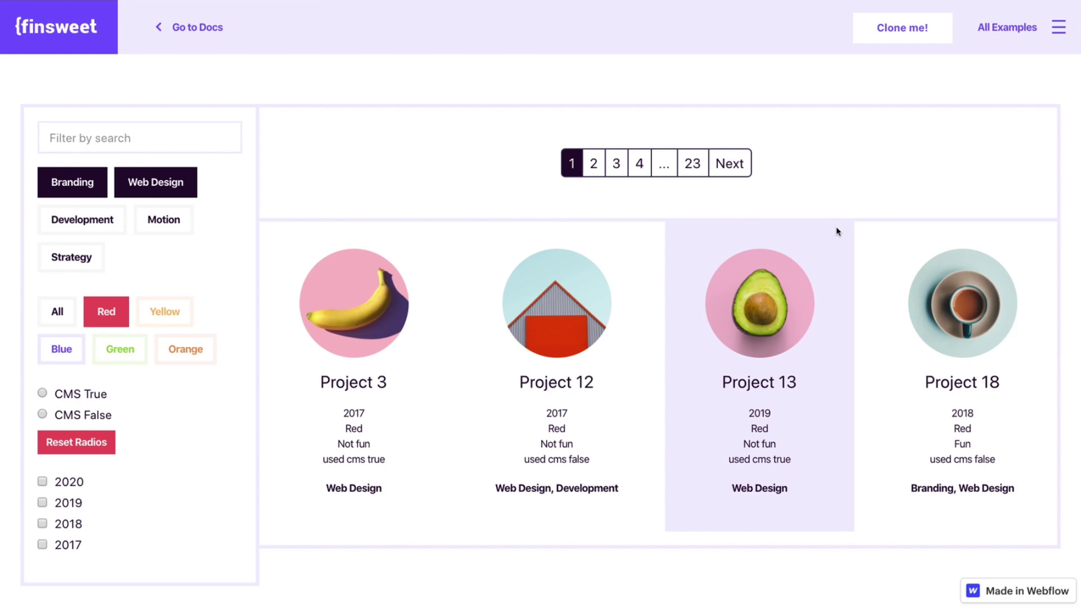
left_click(67, 393)
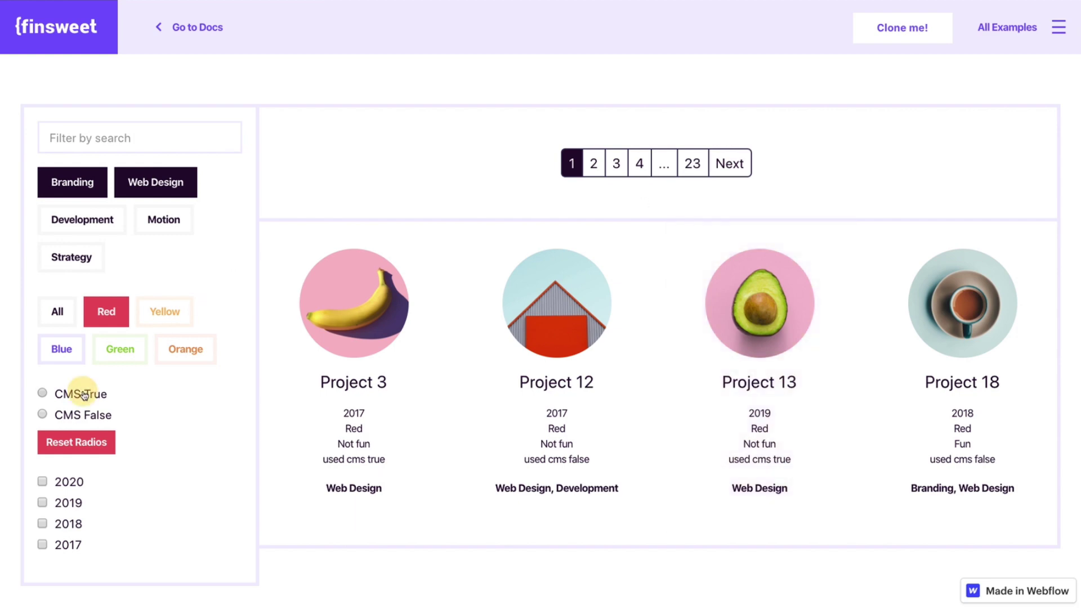
left_click(65, 481)
left_click(67, 482)
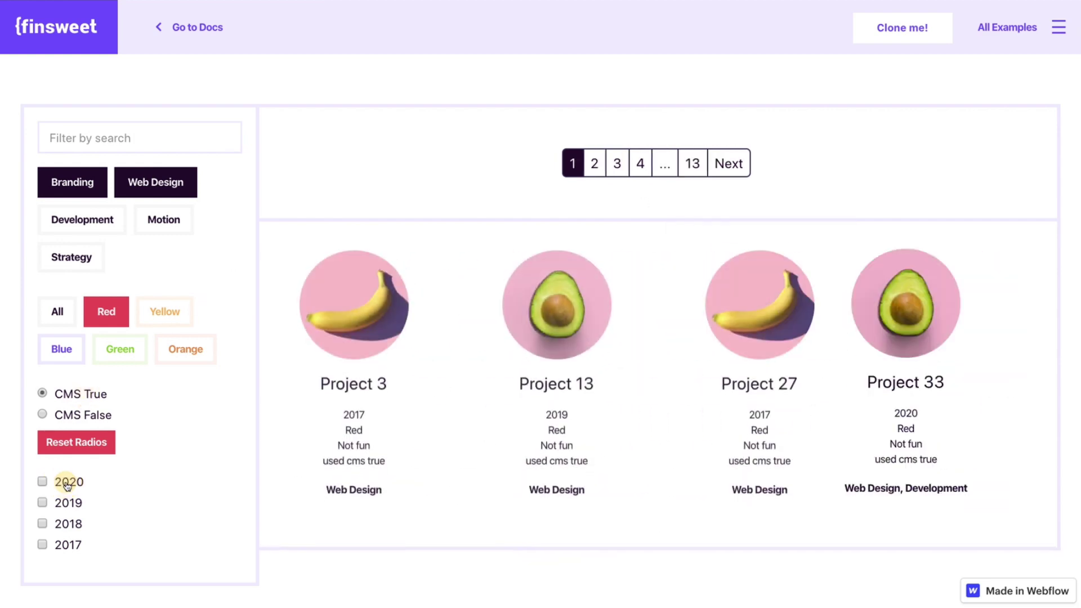
left_click(56, 442)
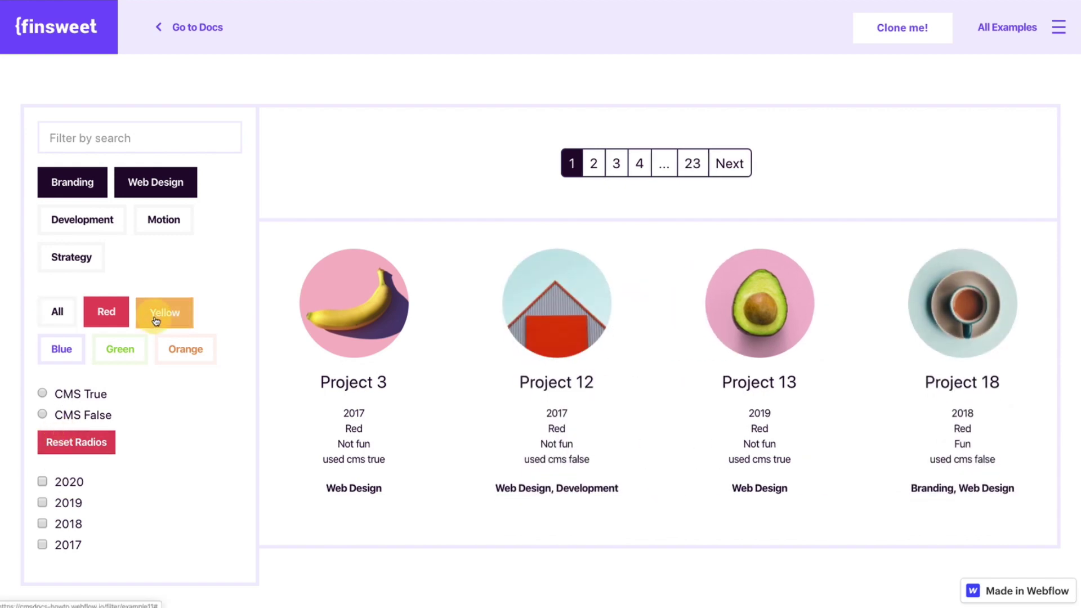
Step: Cycle the colour filter through yellow and green, ending back on red
left_click(164, 313)
left_click(120, 349)
left_click(165, 312)
left_click(115, 321)
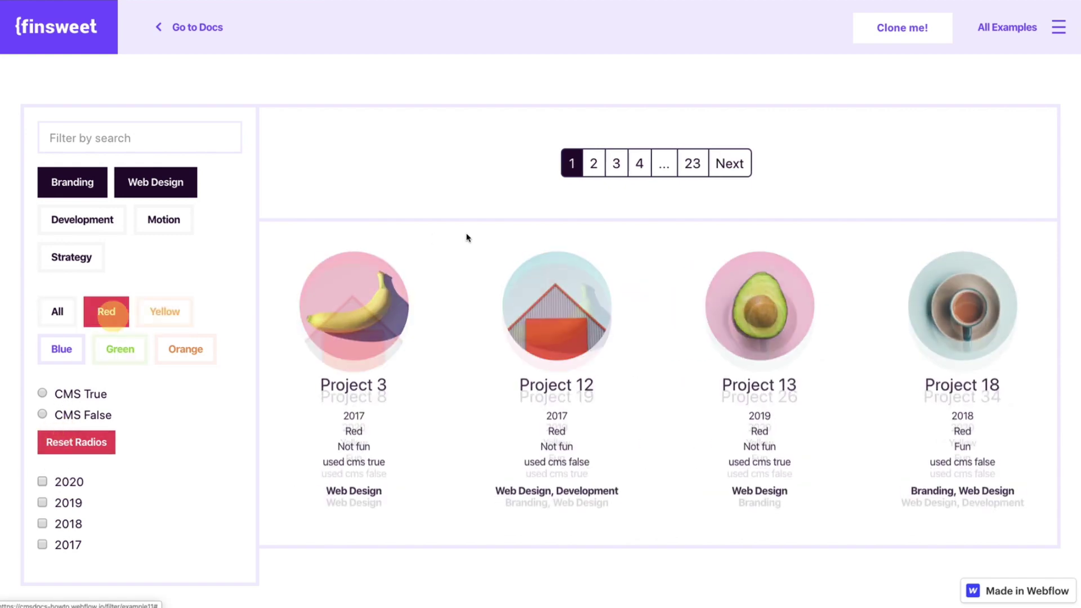
Step: Page through the 23 result pages to page 4
left_click(598, 166)
left_click(651, 166)
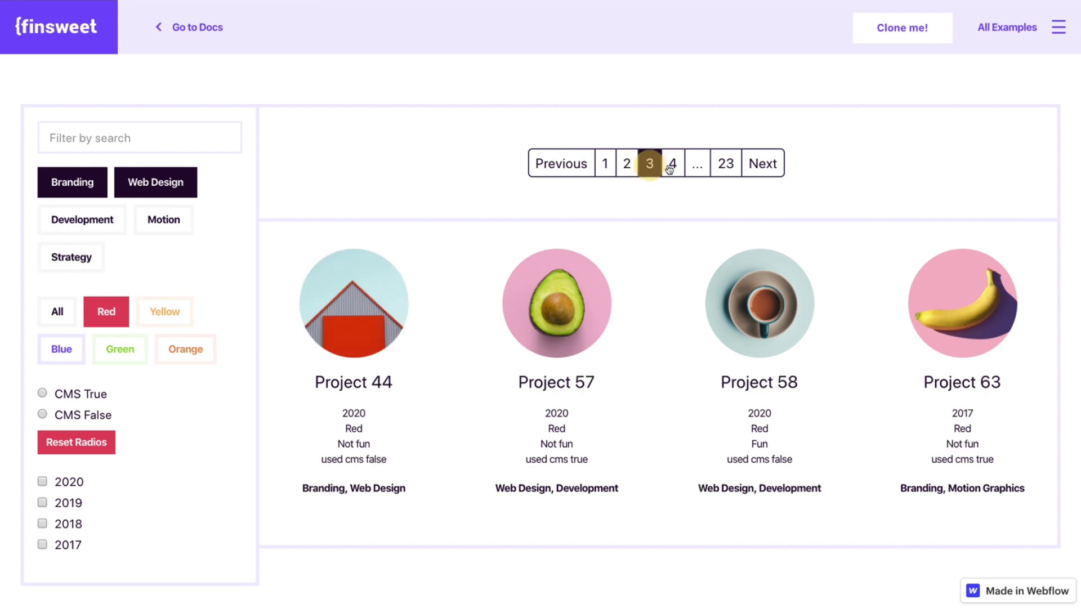
left_click(671, 167)
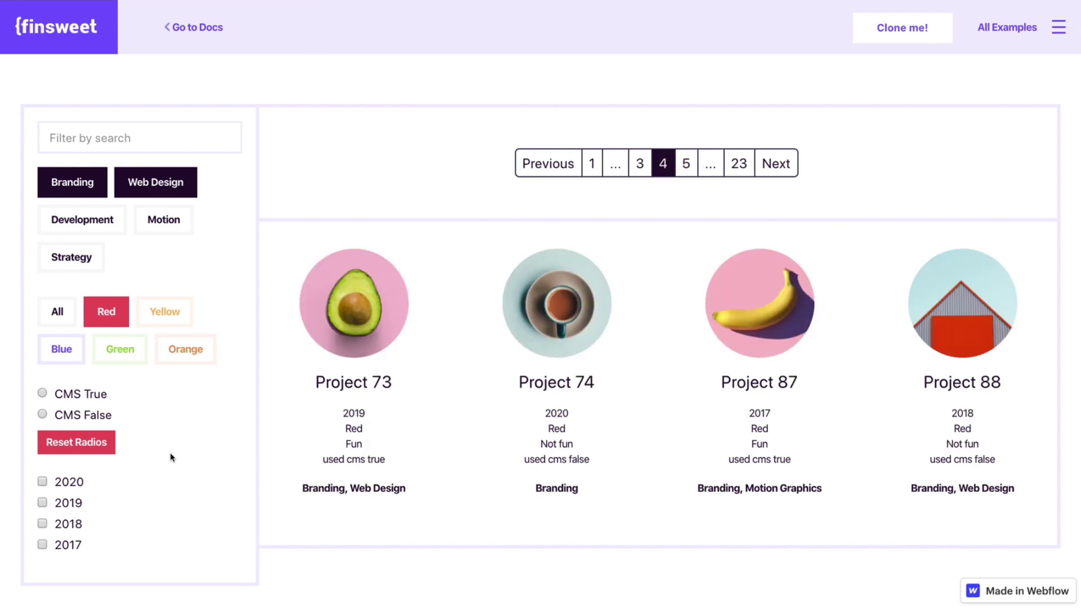
Step: Set colour to All, drop Web Design, and add the 2019 and 2018 year filters
left_click(57, 311)
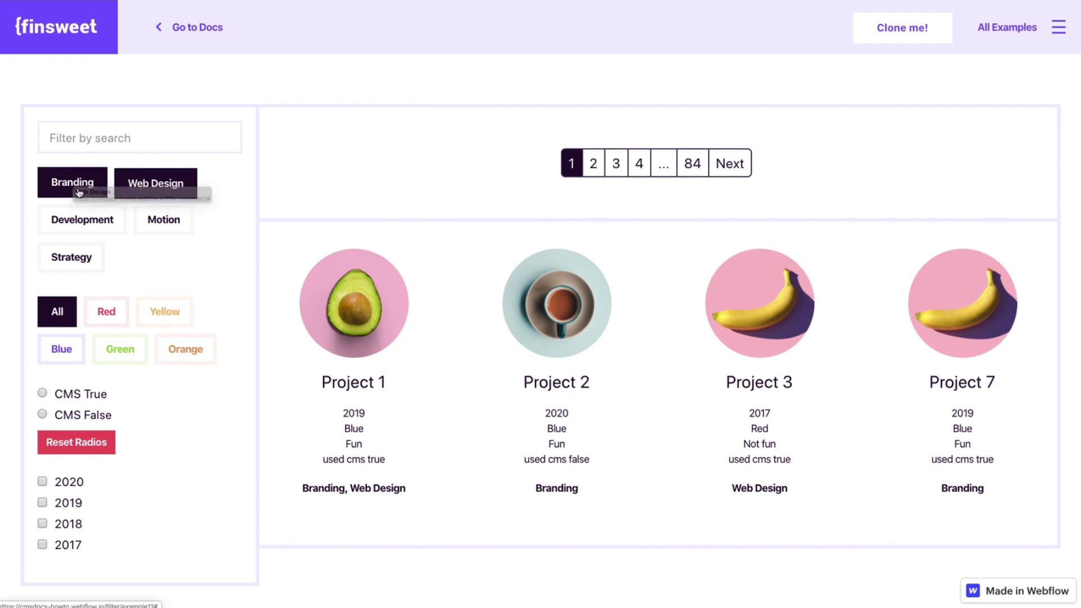
left_click(169, 188)
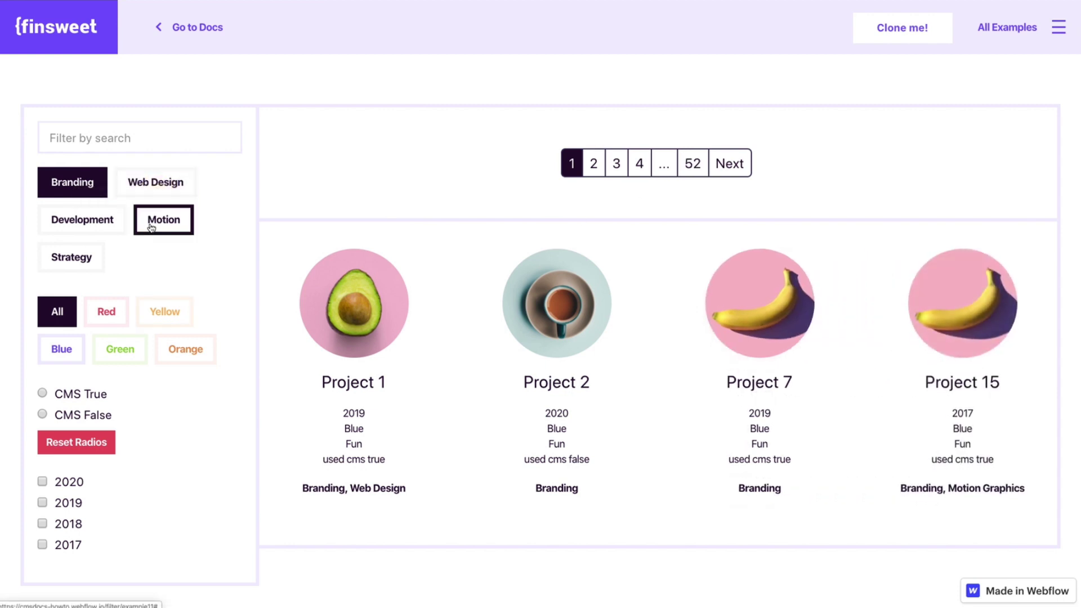
left_click(67, 503)
left_click(67, 524)
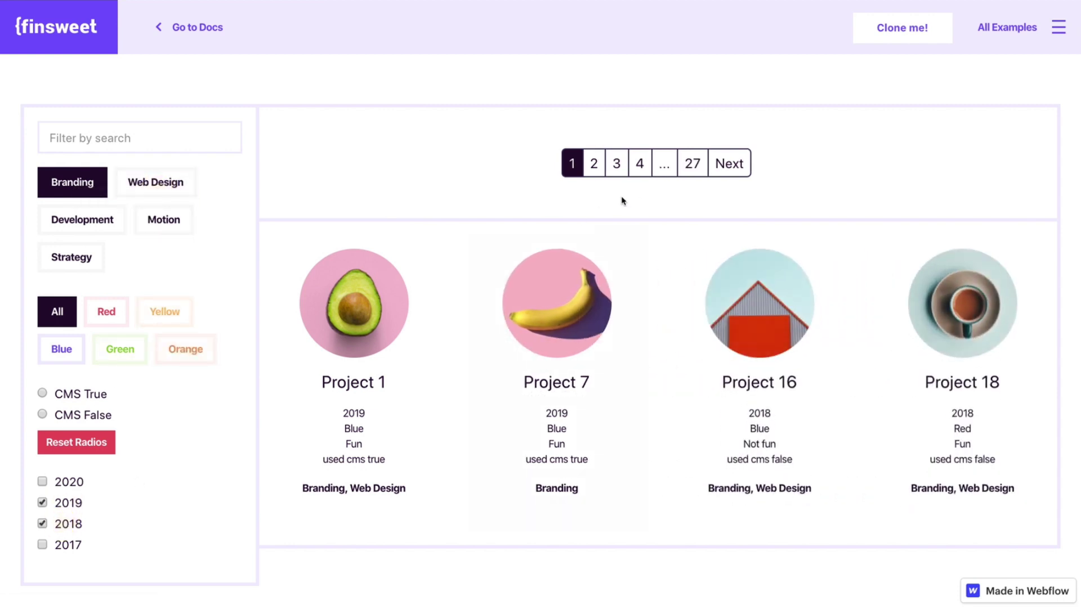
Step: Page through the results up to page 8, then remove the Branding category filter
left_click(597, 162)
left_click(649, 165)
left_click(673, 164)
left_click(647, 167)
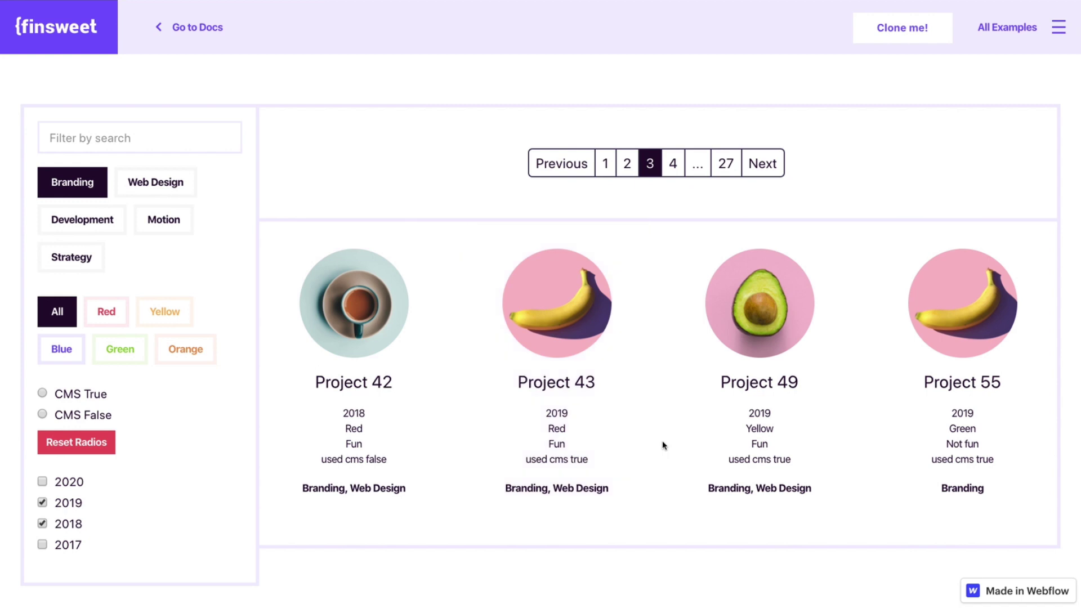
left_click(671, 165)
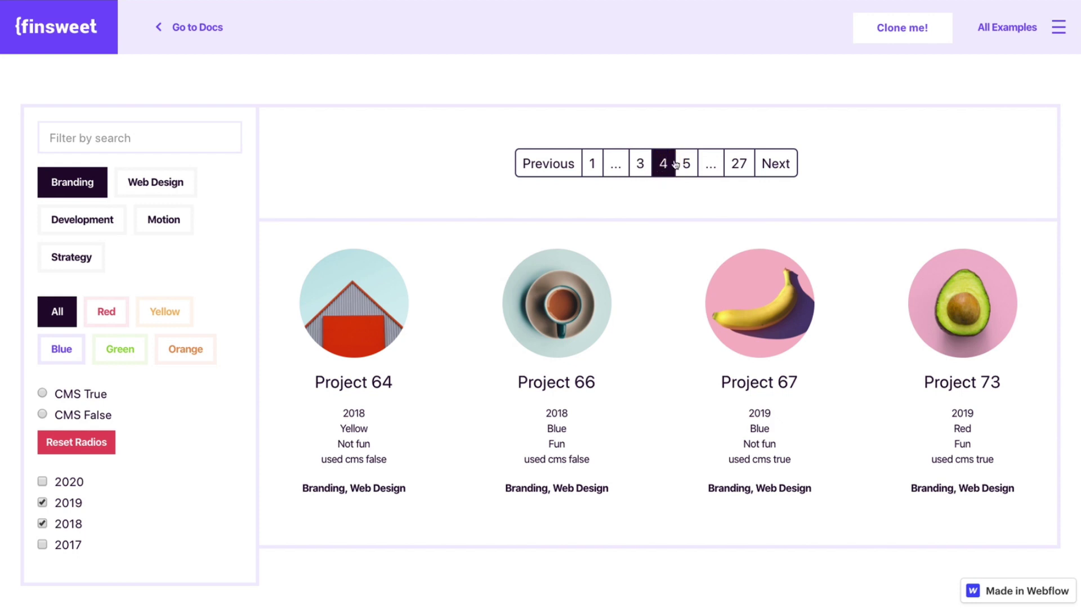
left_click(687, 164)
left_click(686, 165)
left_click(687, 165)
left_click(686, 164)
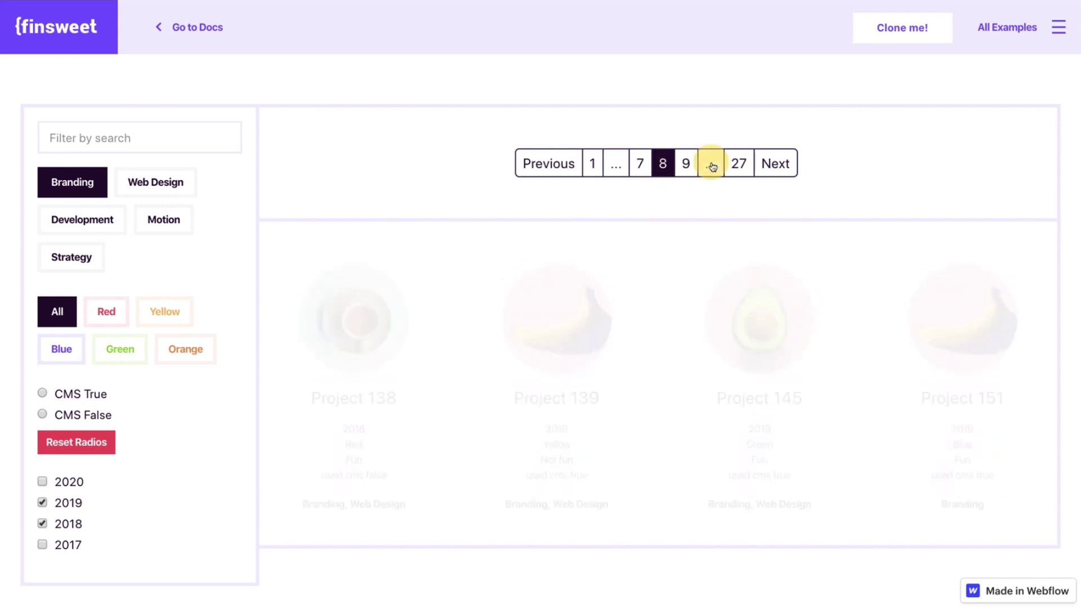
left_click(94, 179)
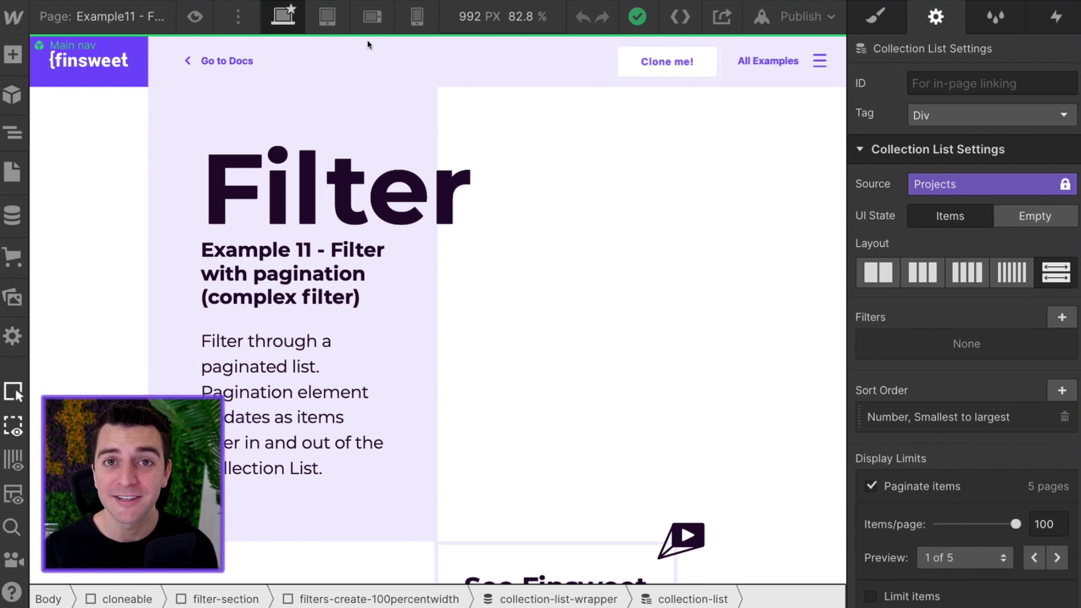
Step: Open the Pages panel for the Example11 site in Webflow Designer
left_click(13, 173)
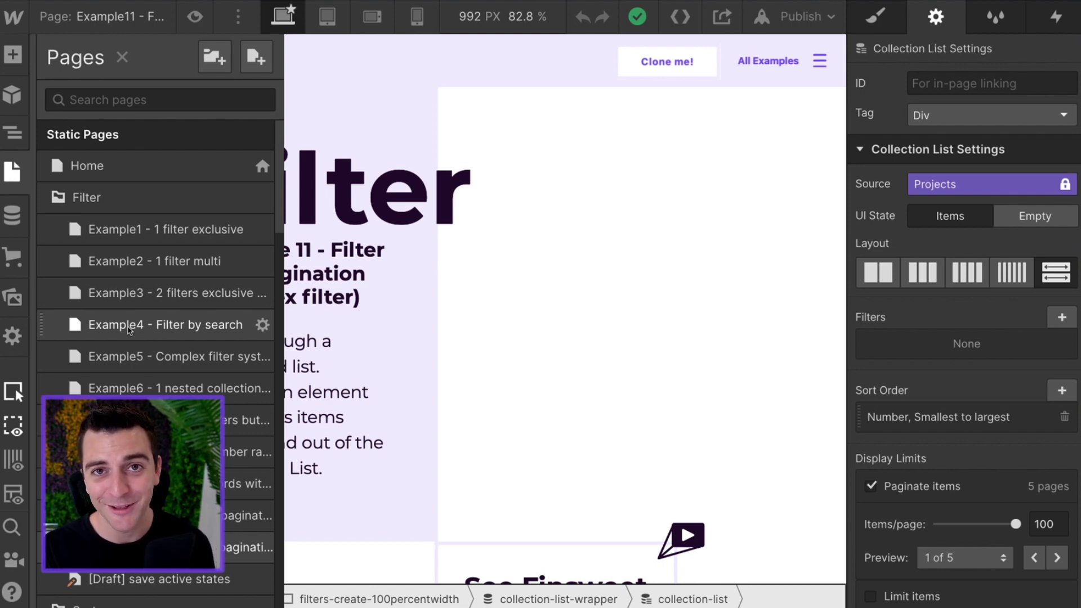
scroll(133, 321, "down", 12)
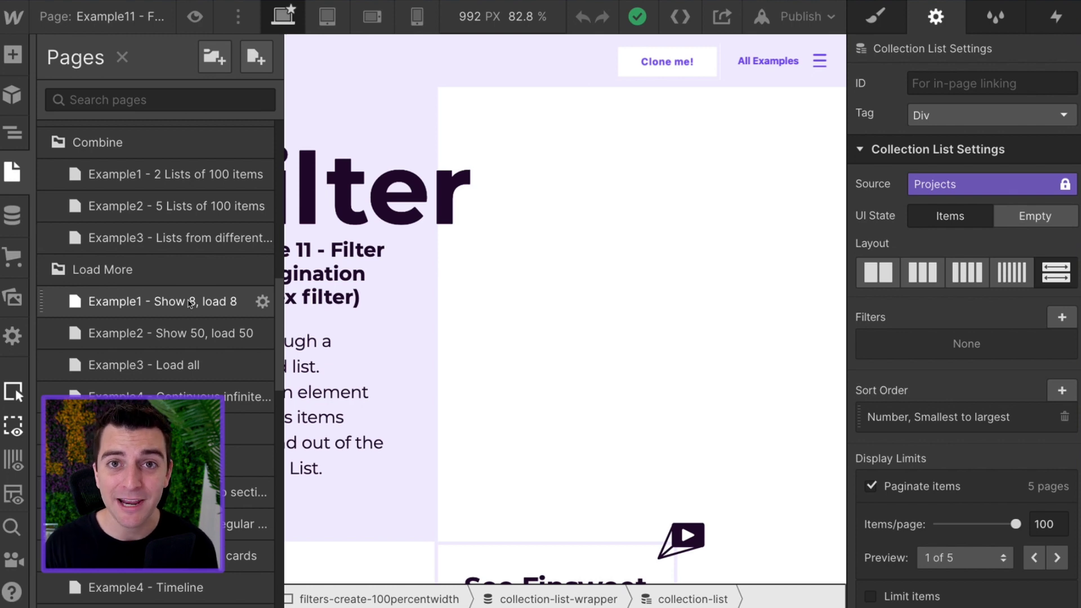
scroll(186, 281, "up", 5)
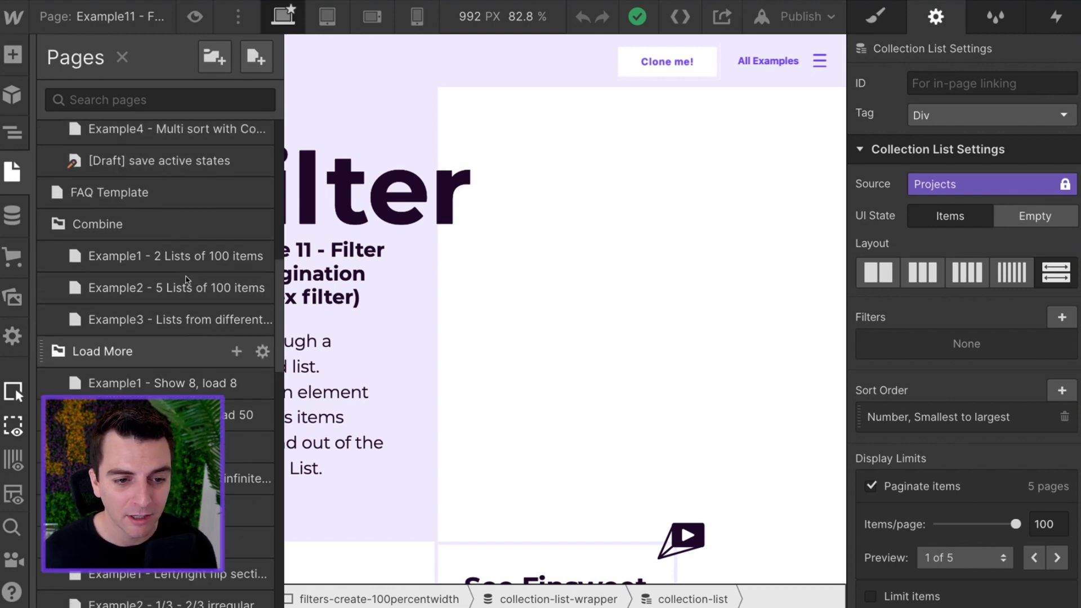
Step: Close the Pages panel and scroll the canvas to the Next button below the Projects list
left_click(124, 58)
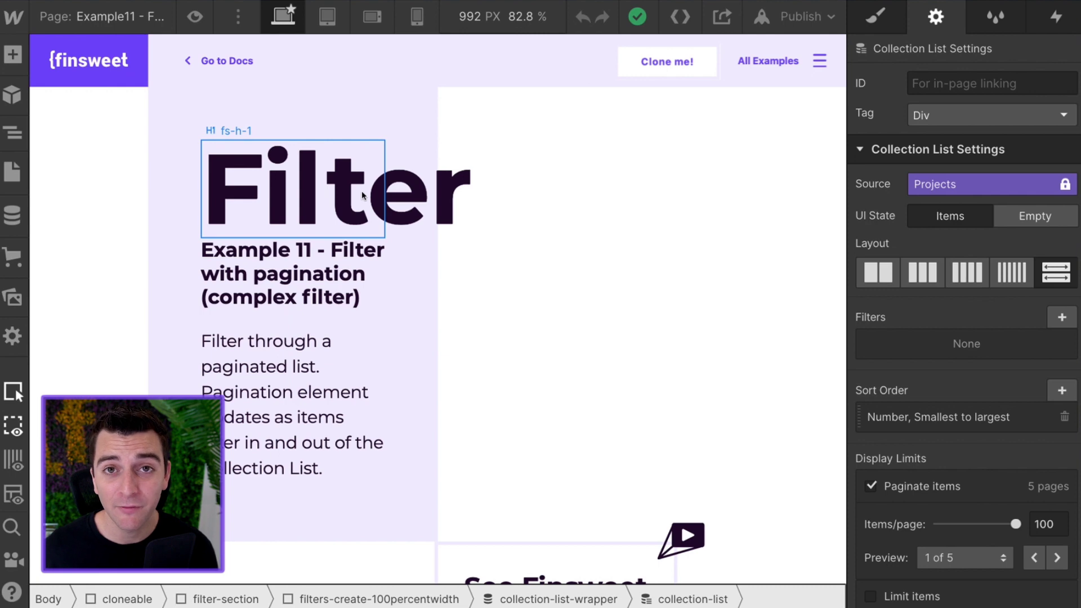
scroll(362, 195, "down", 15)
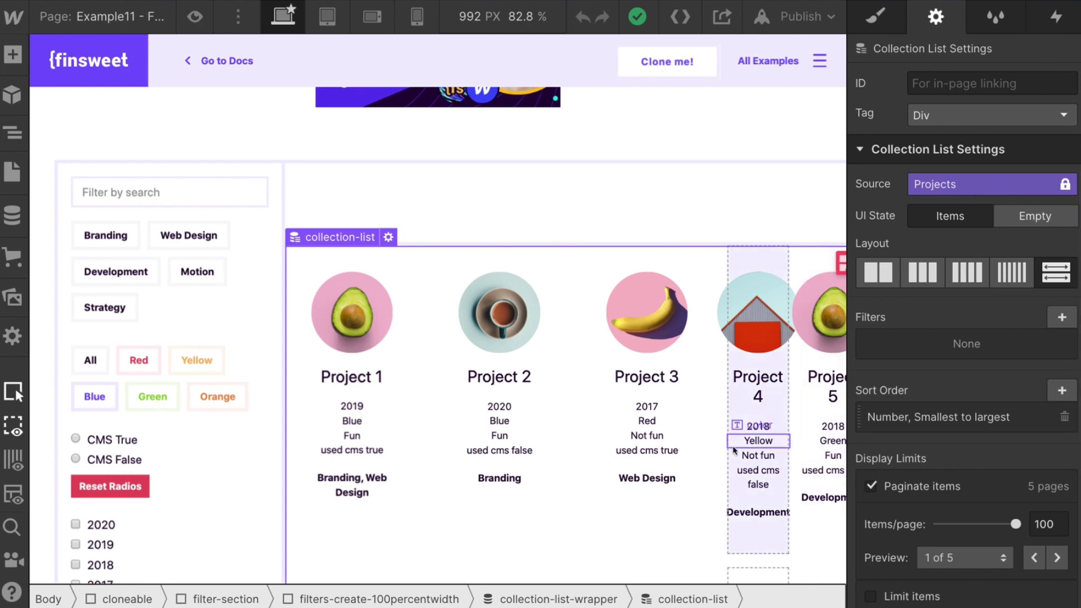
scroll(789, 467, "down", 2)
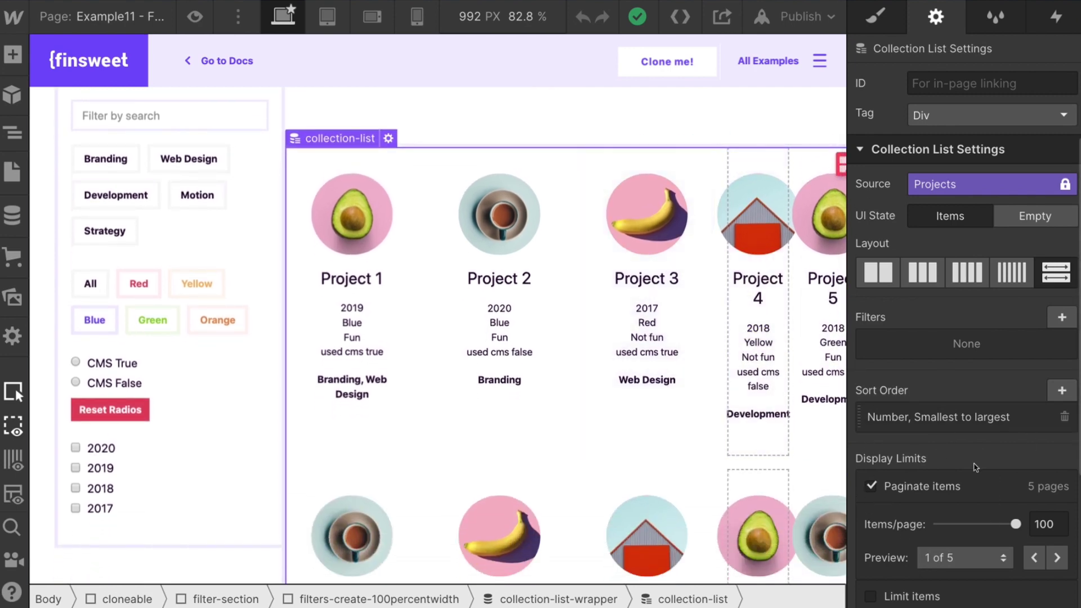
scroll(485, 310, "down", 20)
scroll(477, 318, "down", 20)
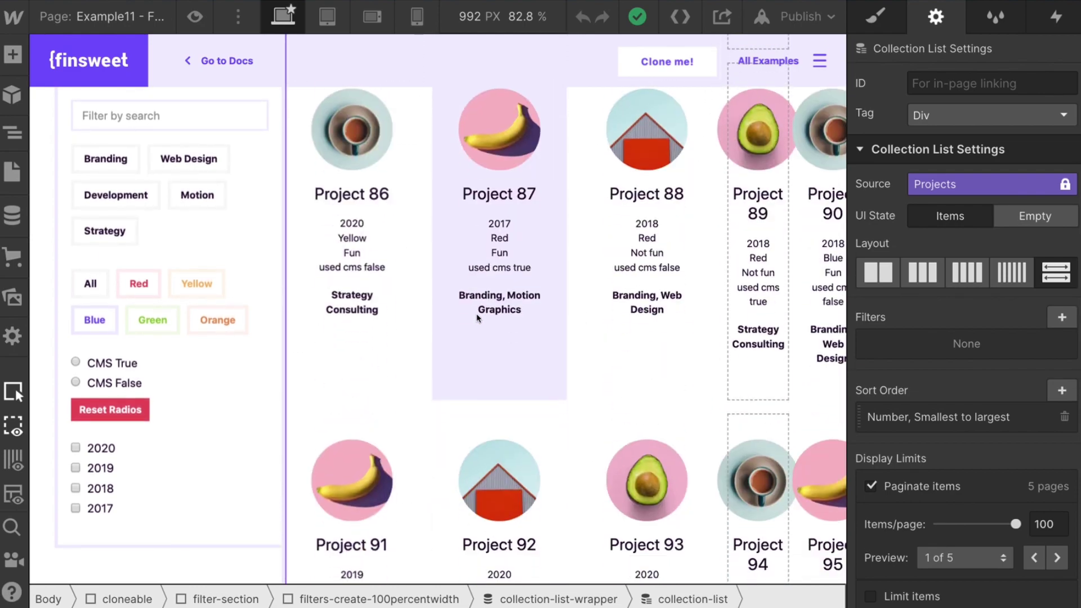
scroll(495, 329, "up", 11)
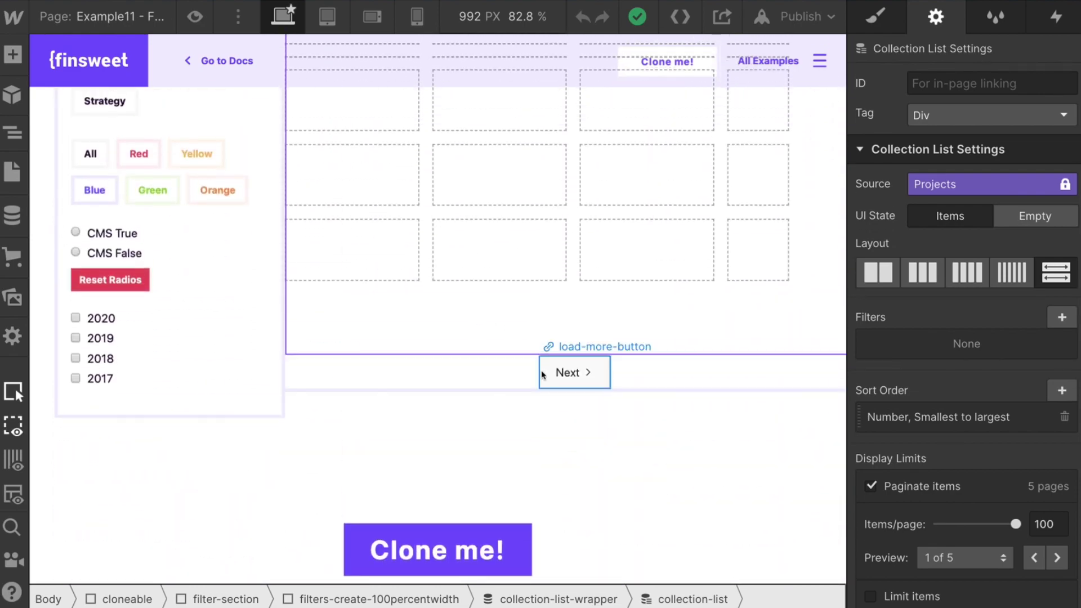
left_click(543, 375)
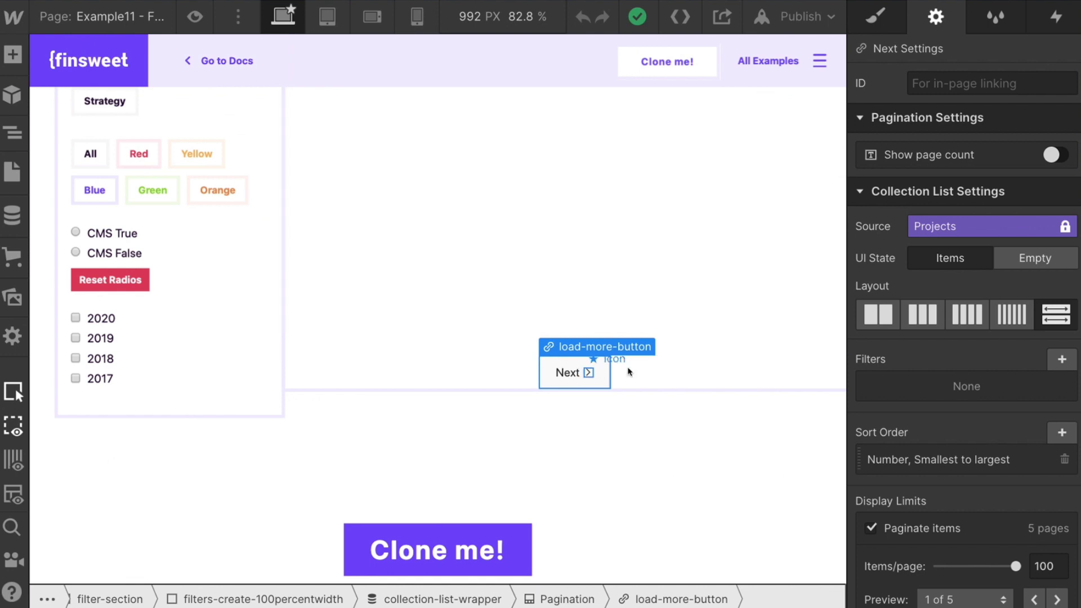
left_click(876, 15)
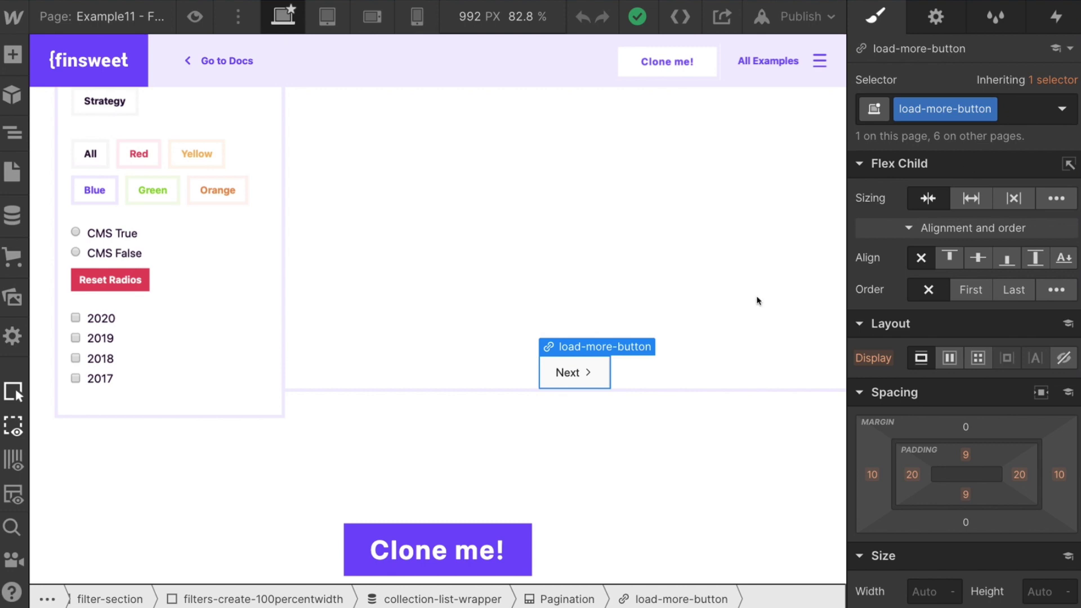
scroll(657, 451, "up", 15)
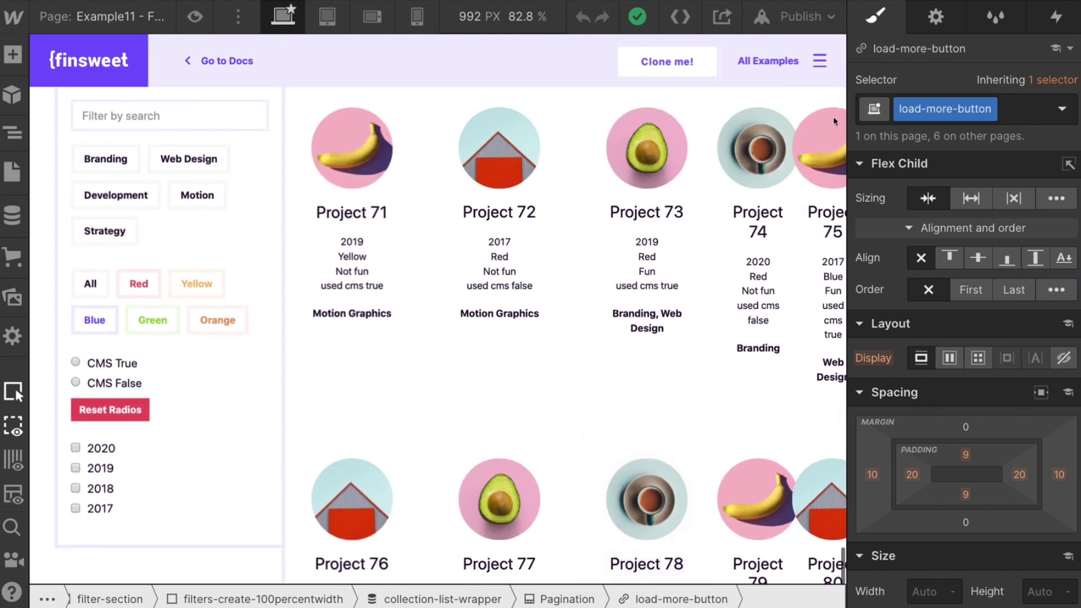
left_click(713, 243)
scroll(713, 243, "up", 5)
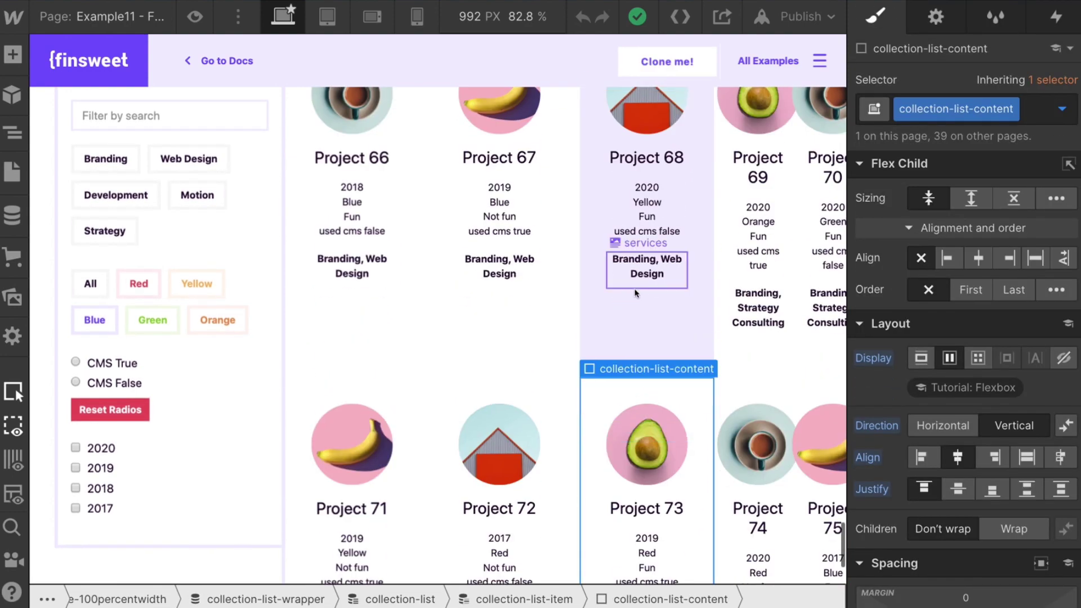
left_click(636, 293)
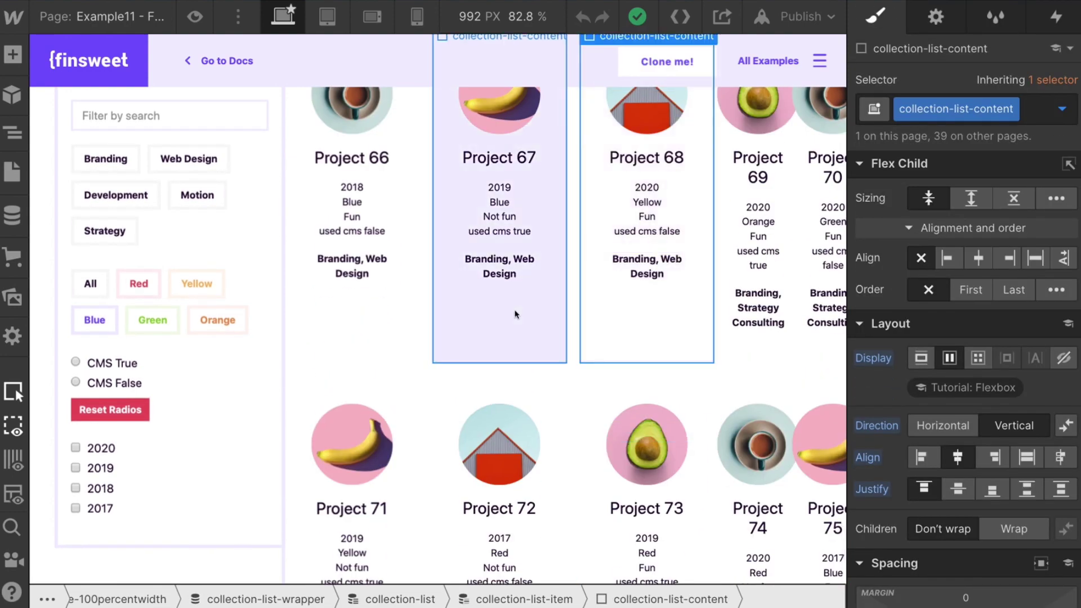
key("ctrl+minus")
key("ctrl+minus")
key("ctrl+minus")
key("ctrl+minus")
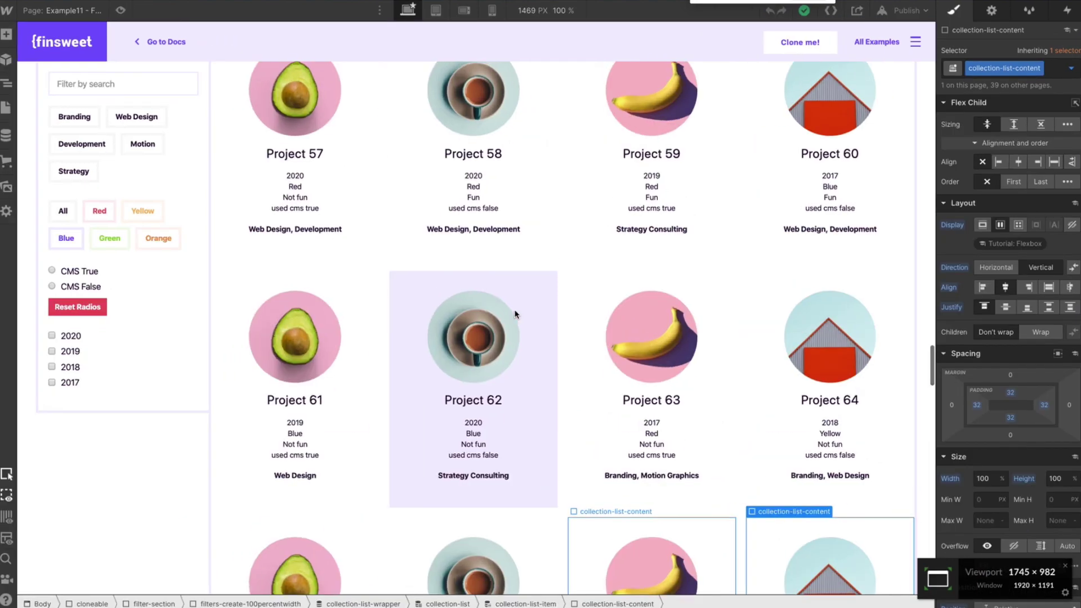
key("ctrl+plus")
key("ctrl+plus")
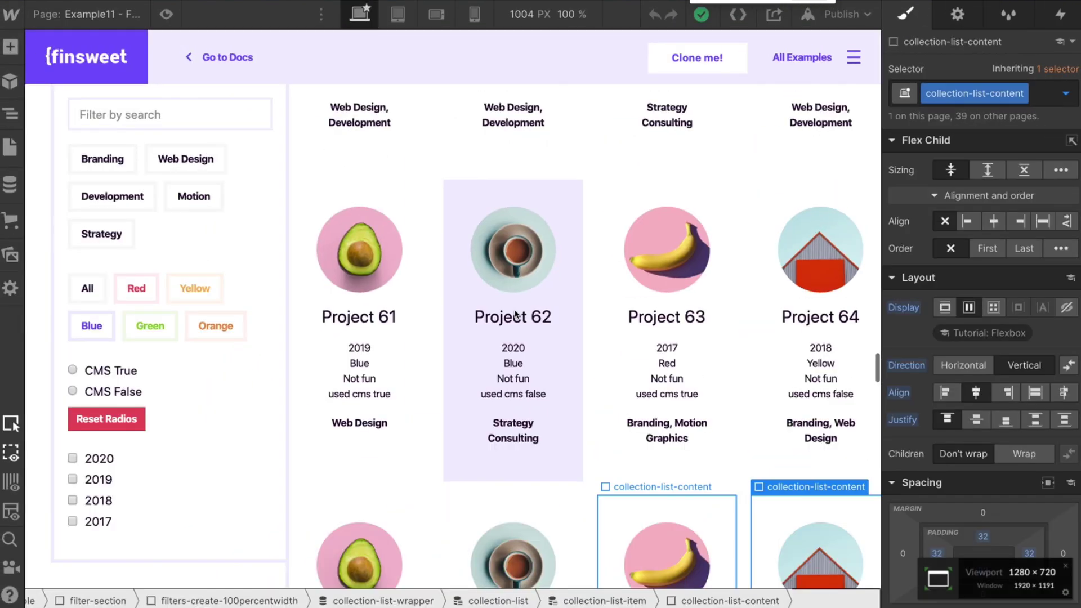
key("ctrl+plus")
scroll(563, 322, "up", 10)
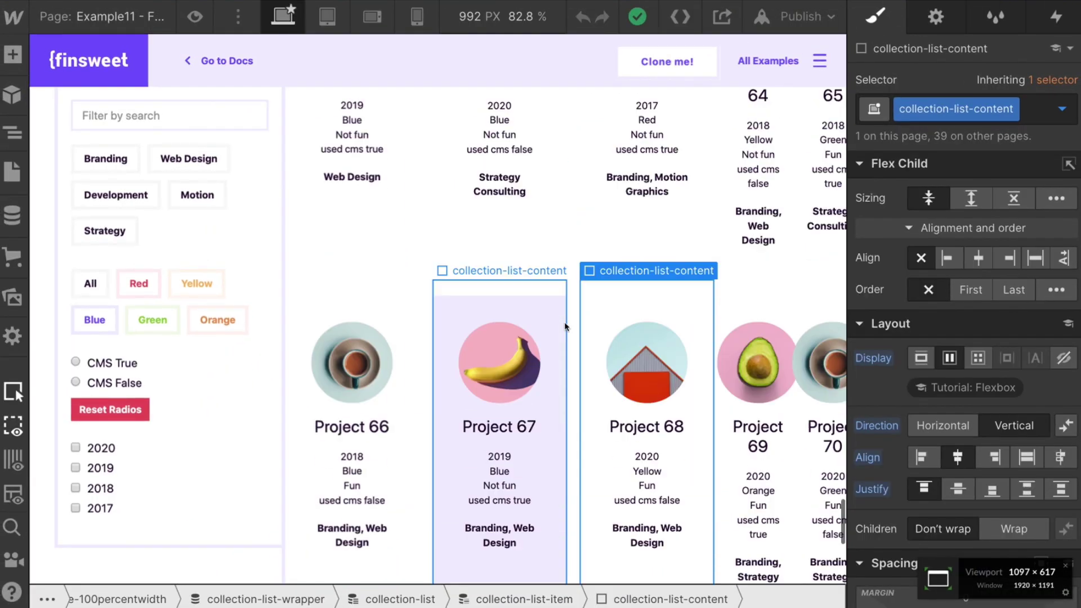
scroll(566, 325, "up", 20)
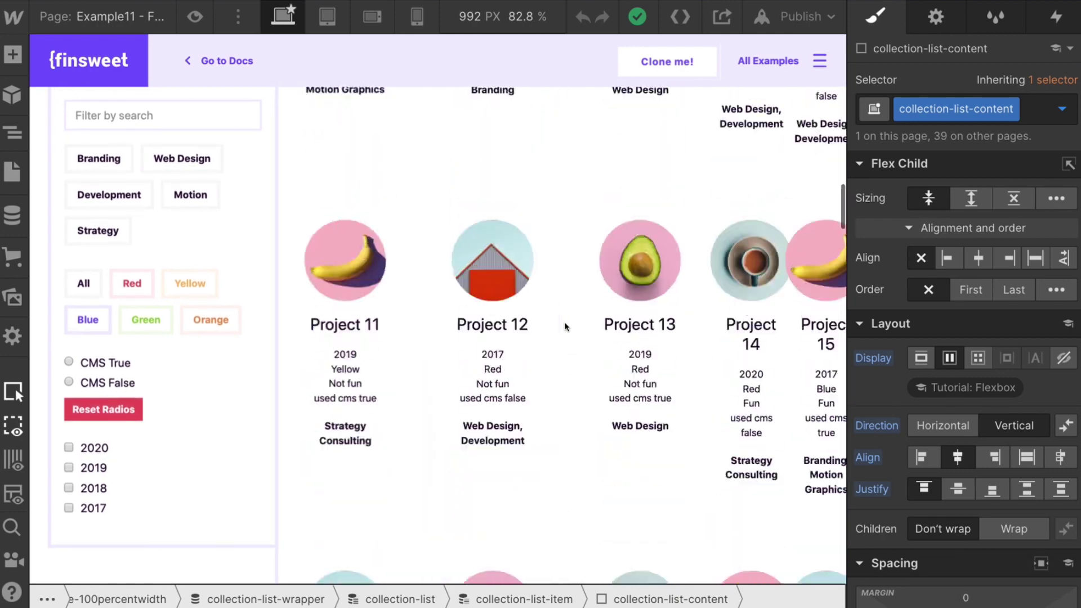
scroll(564, 322, "up", 10)
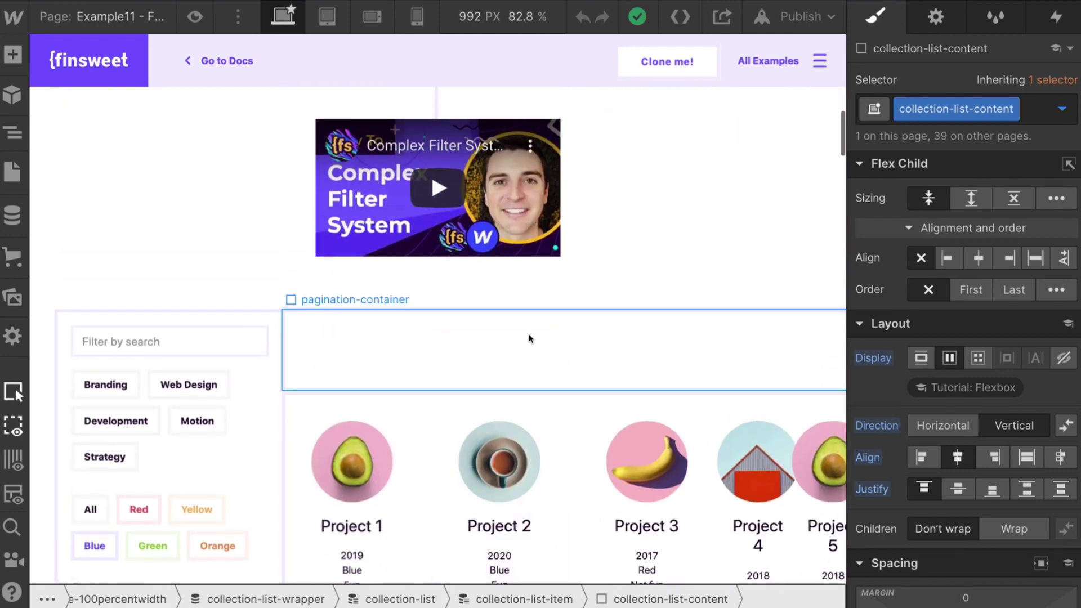
Step: Select pagination-container and delete its howto-example-styles combo class
left_click(529, 337)
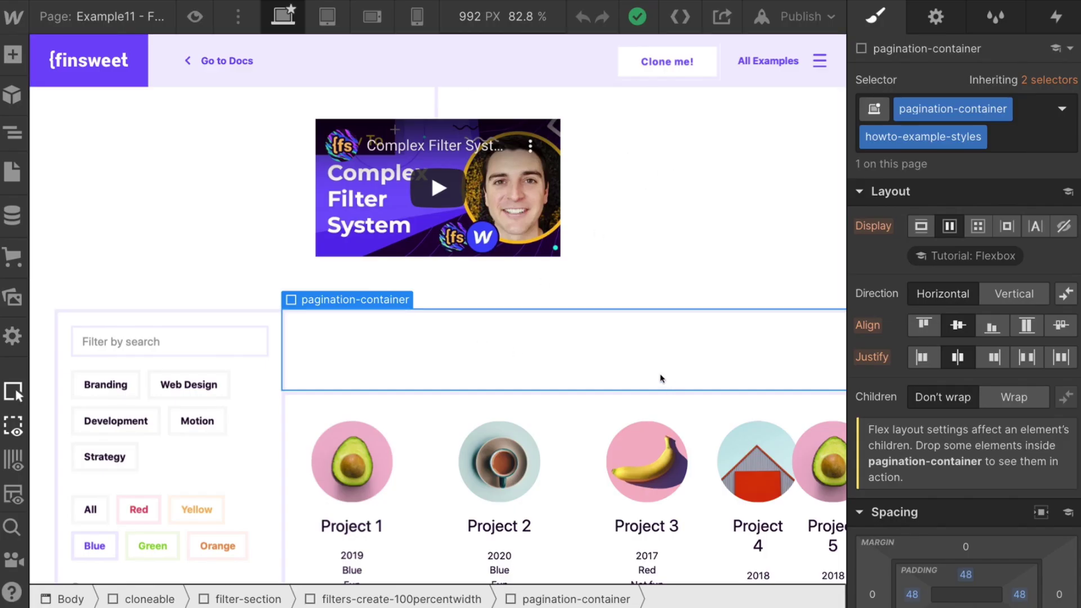
scroll(661, 378, "right", 2)
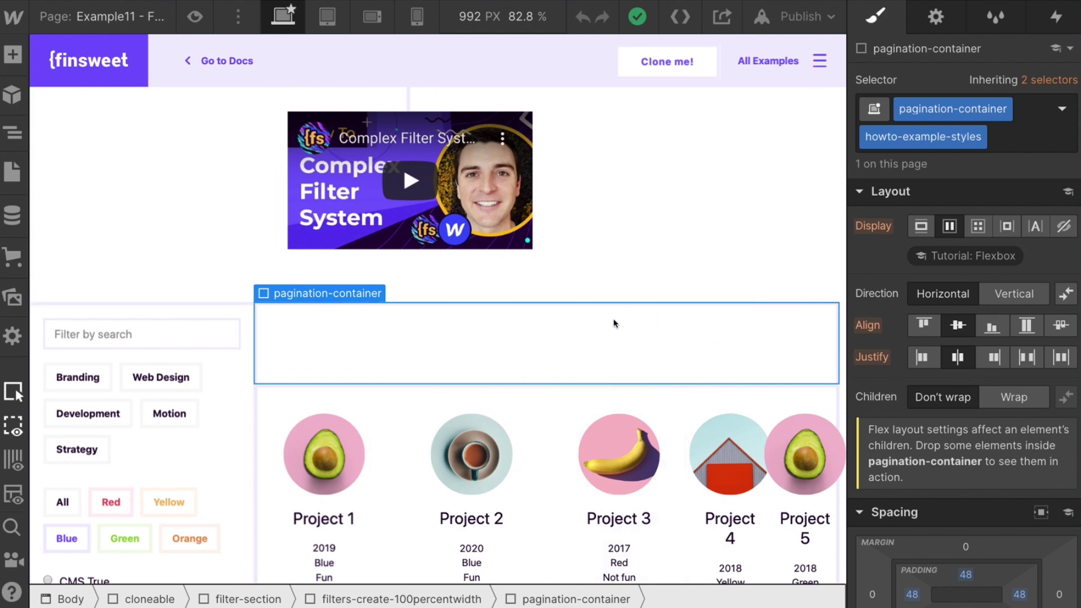
left_click(1008, 141)
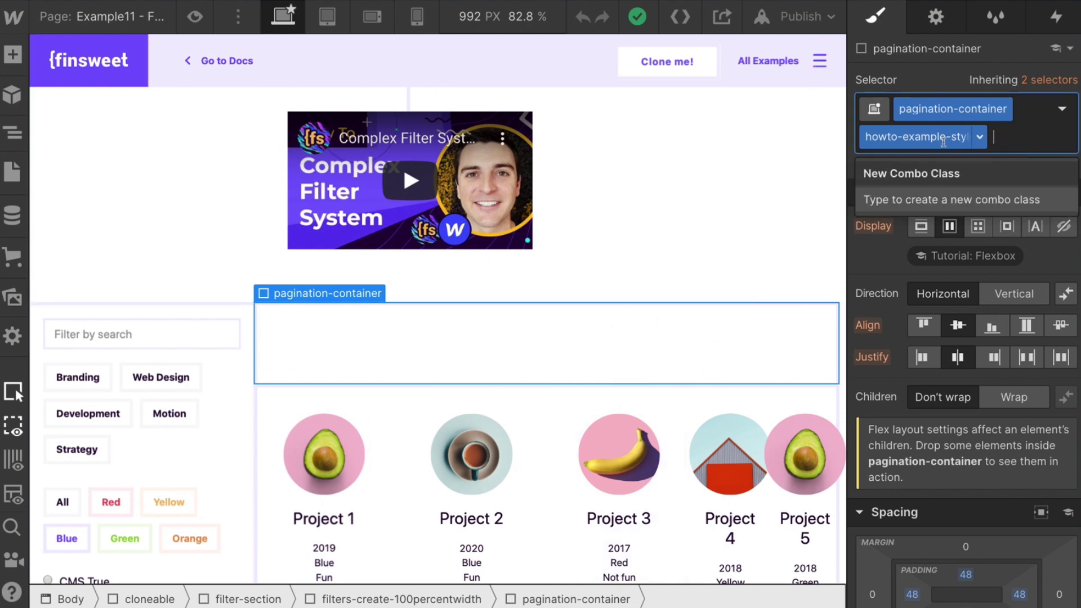
key("BackSpace")
left_click(937, 66)
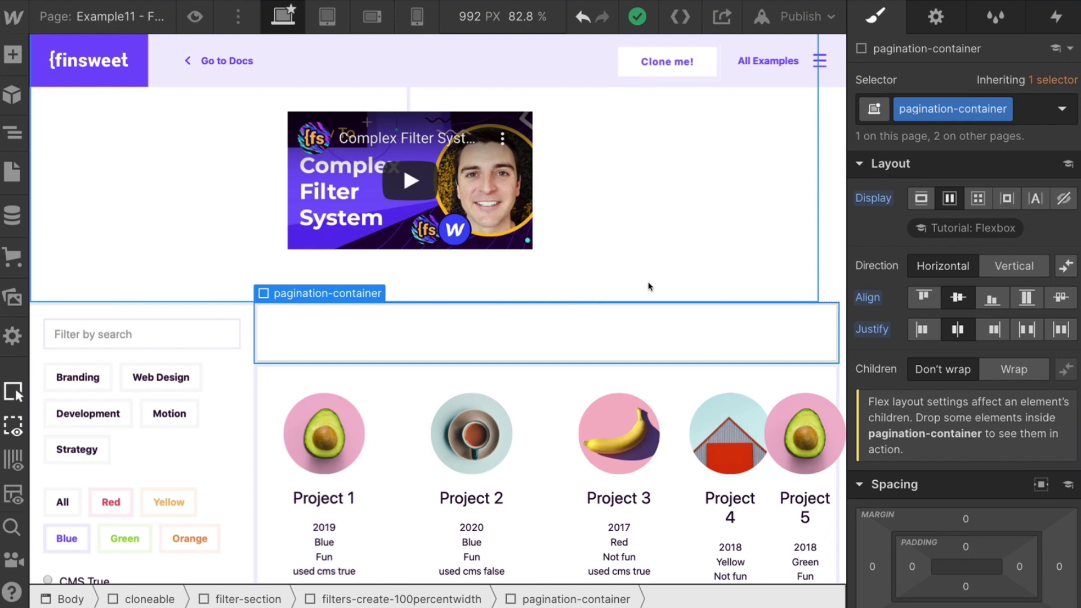
Step: Restore the howto-example-styles combo class with Ctrl+Z and open the Pages panel
key("ctrl+minus")
key("ctrl+plus")
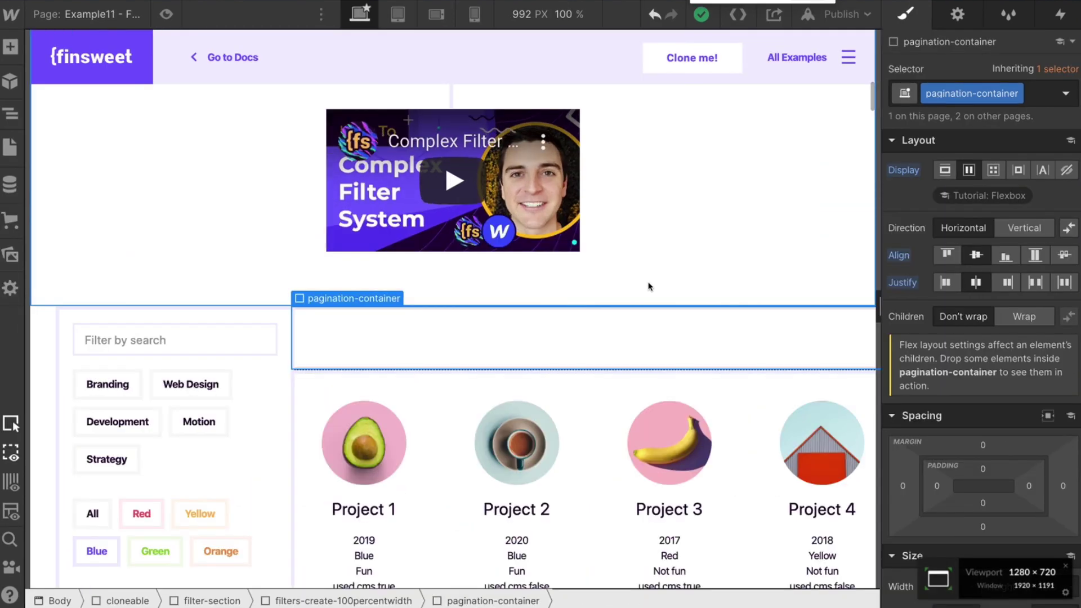
key("ctrl+plus")
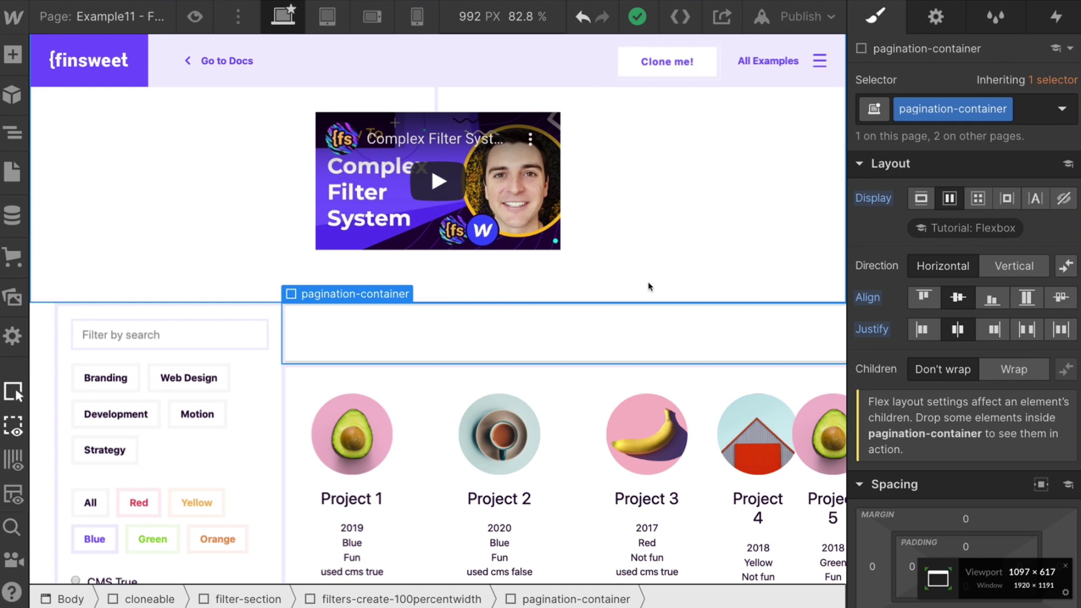
key("ctrl+z")
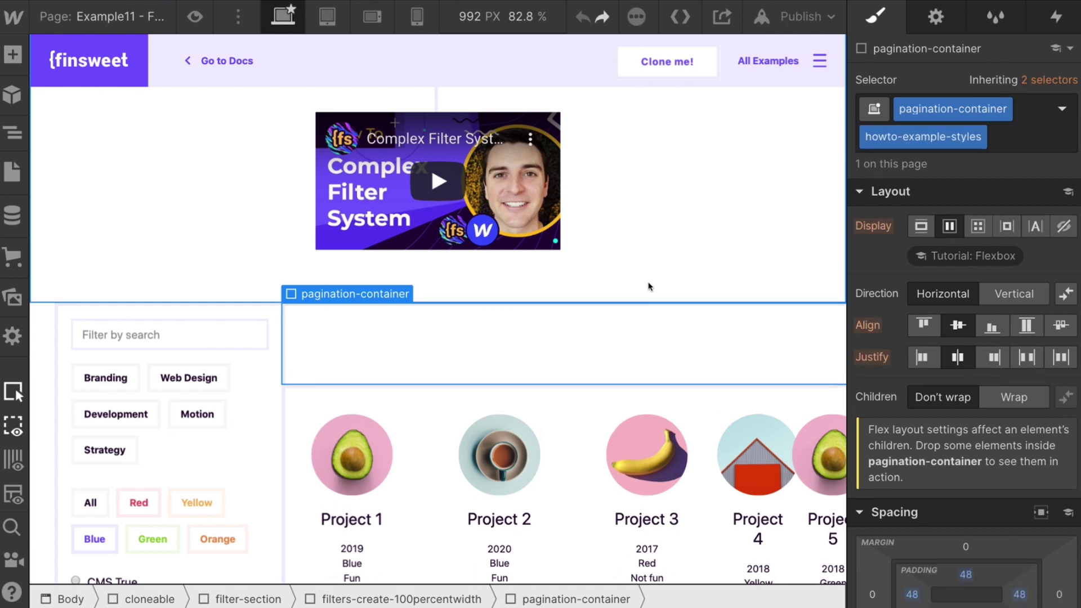
left_click(517, 247)
left_click(13, 170)
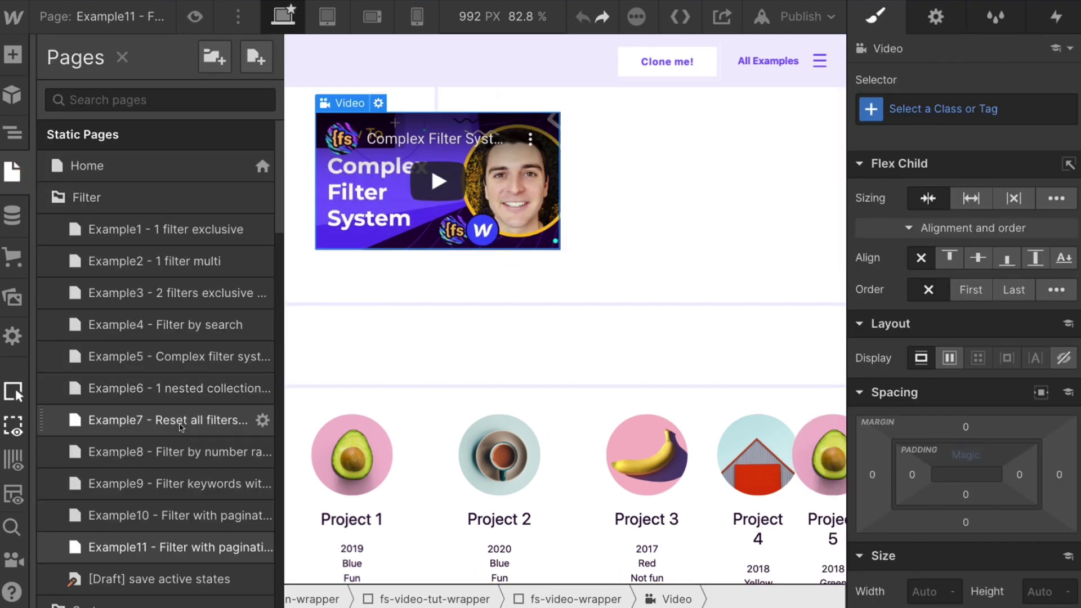
scroll(180, 426, "down", 3)
left_click(262, 463)
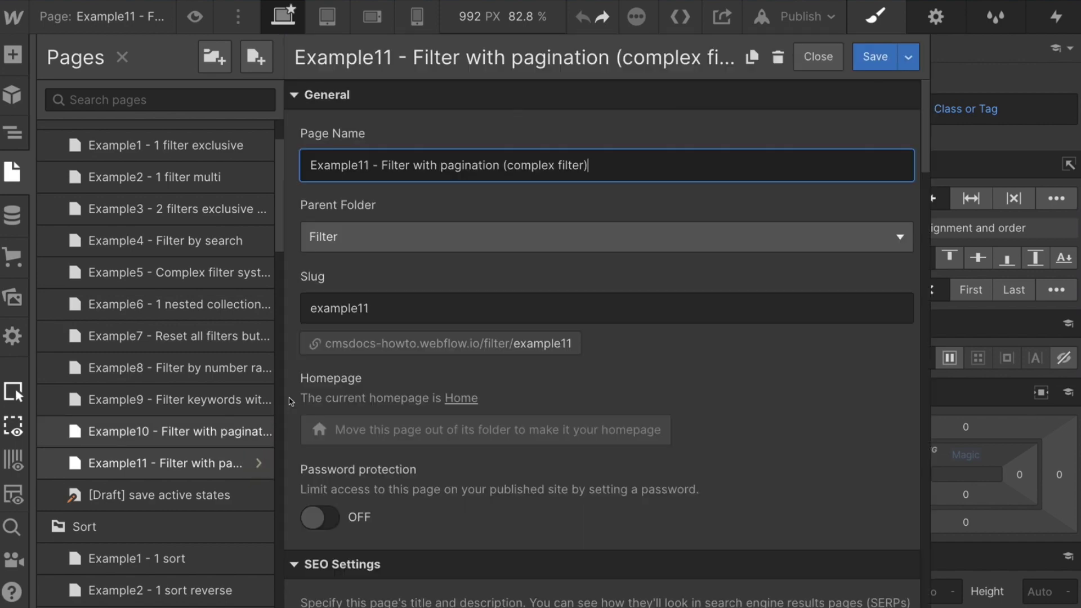
scroll(291, 401, "down", 15)
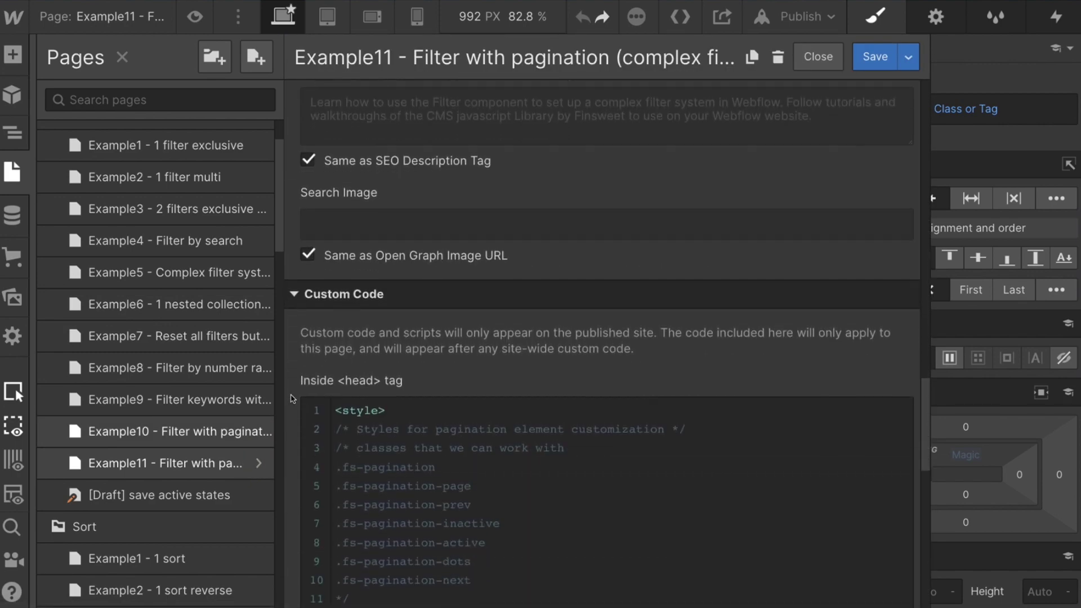
scroll(291, 399, "down", 12)
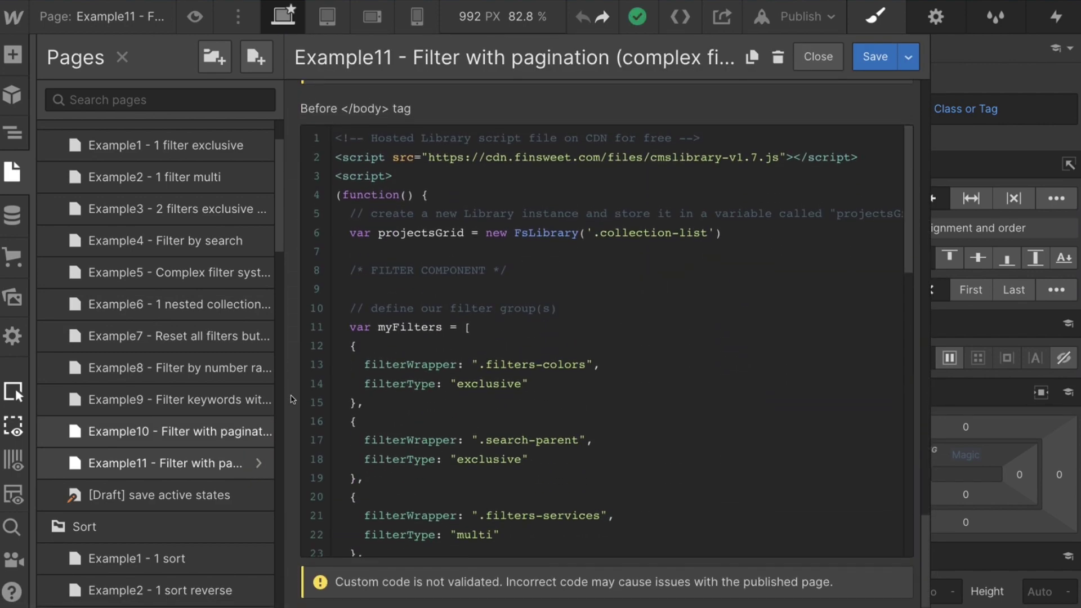
scroll(291, 399, "down", 1)
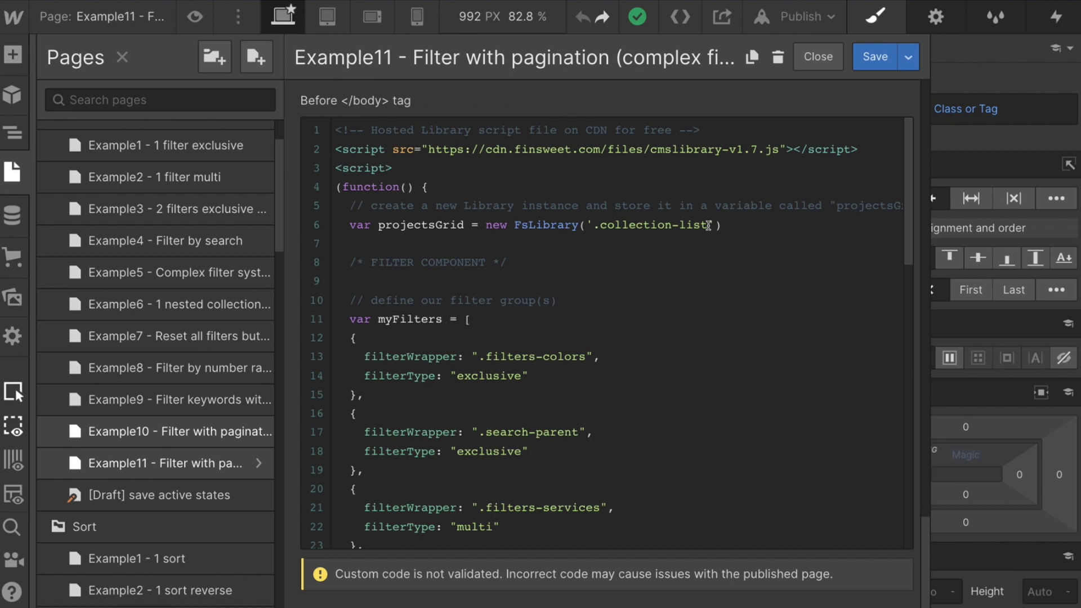
left_click_drag(347, 224, 811, 221)
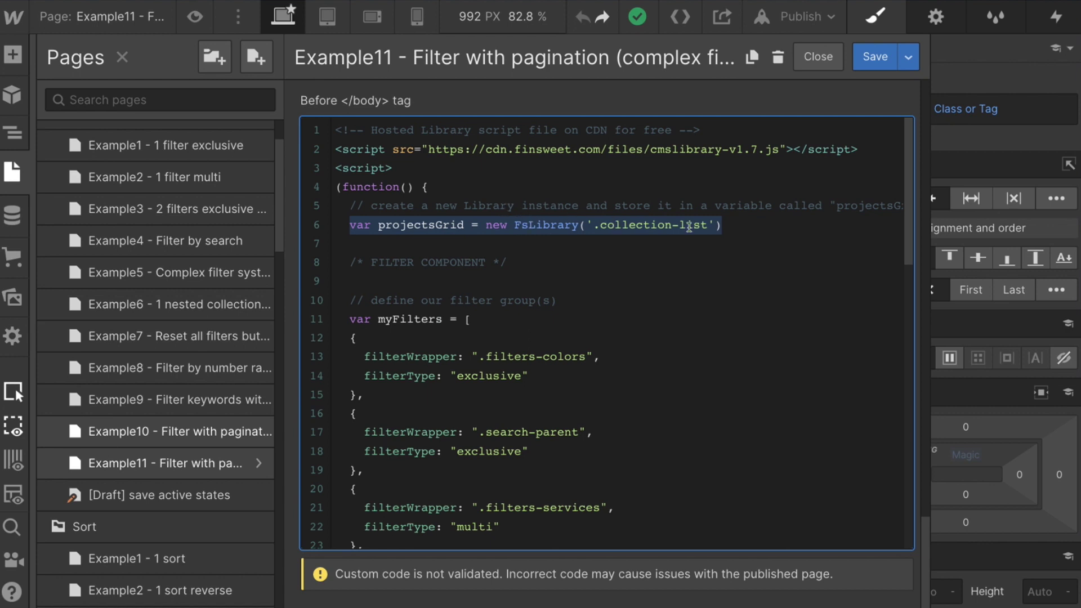
left_click_drag(595, 226, 708, 226)
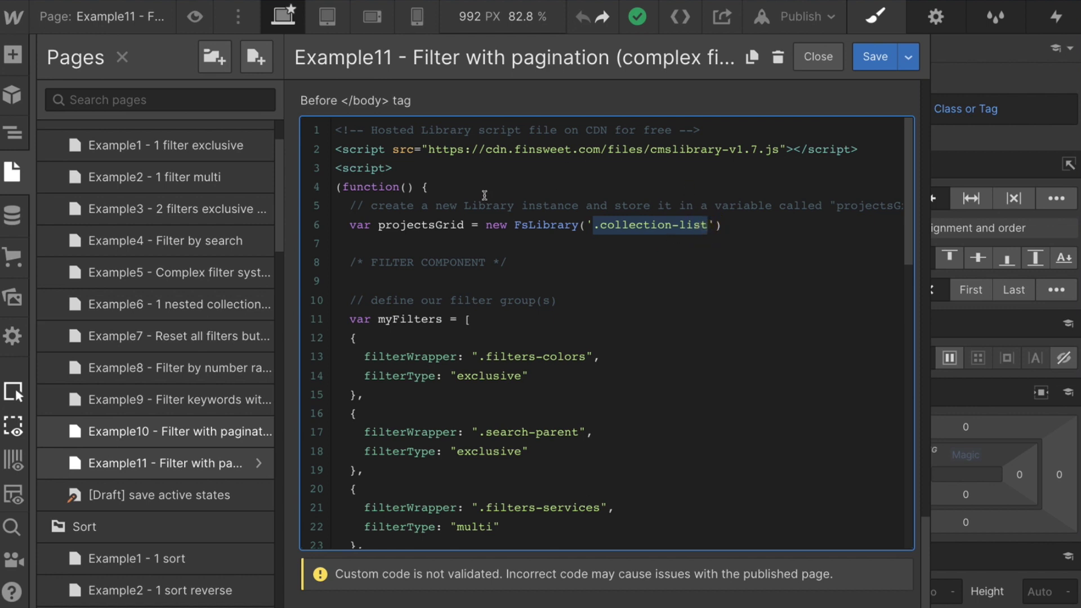
left_click_drag(465, 225, 372, 225)
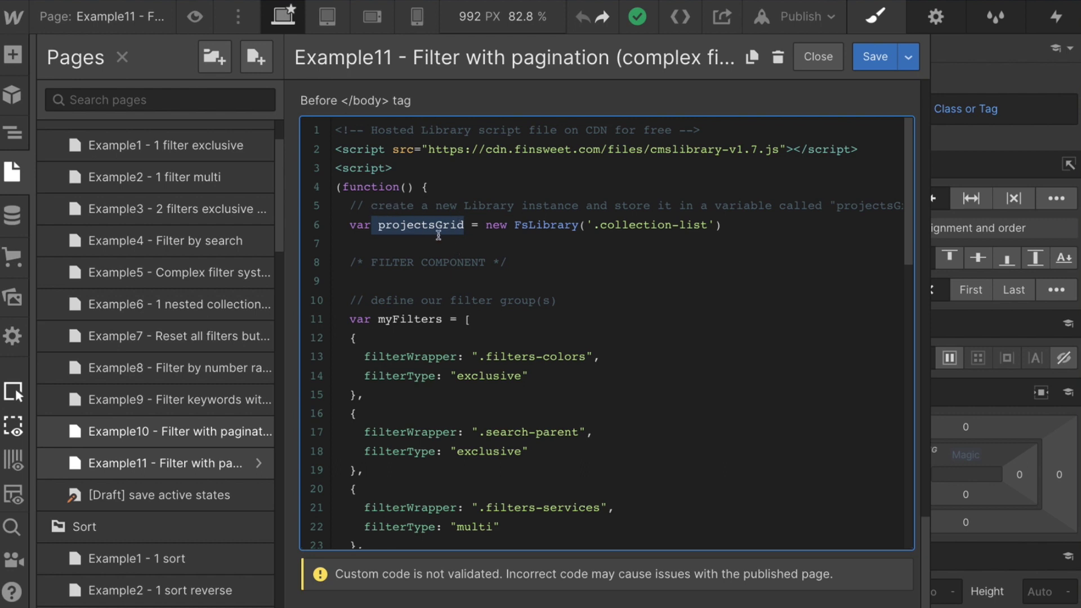
scroll(440, 236, "down", 2)
scroll(440, 236, "down", 5)
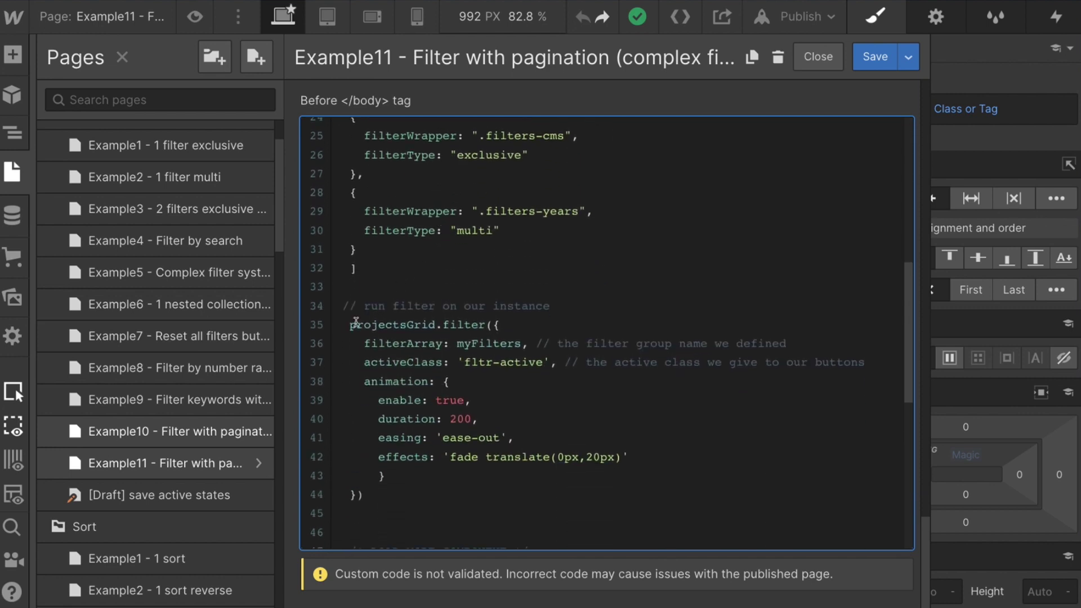
left_click(347, 326)
left_click_drag(347, 326, 519, 326)
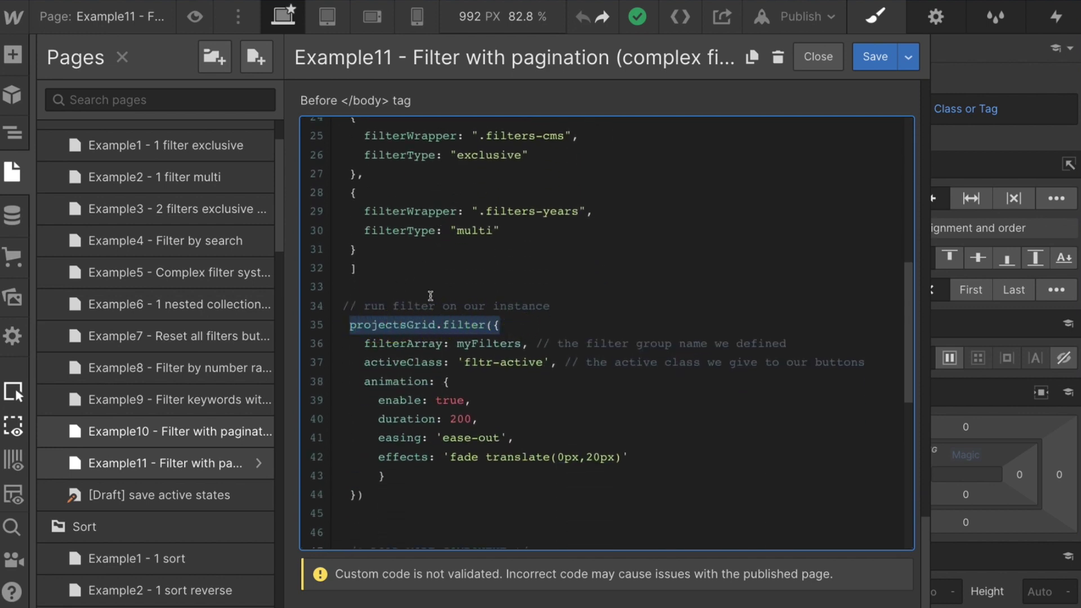
scroll(413, 289, "down", 5)
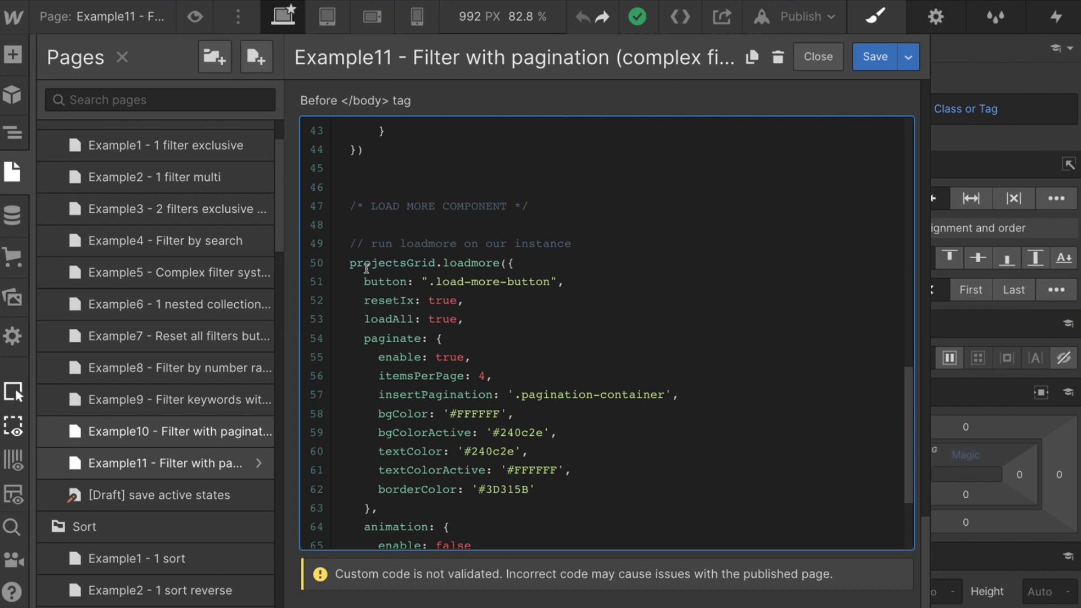
left_click_drag(348, 263, 525, 264)
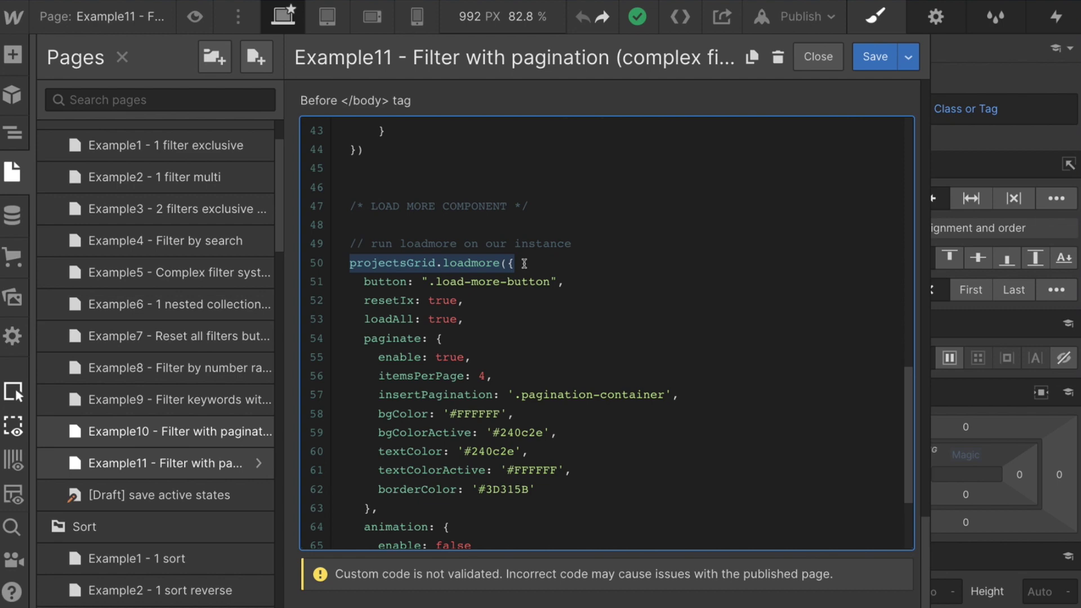
scroll(525, 263, "up", 12)
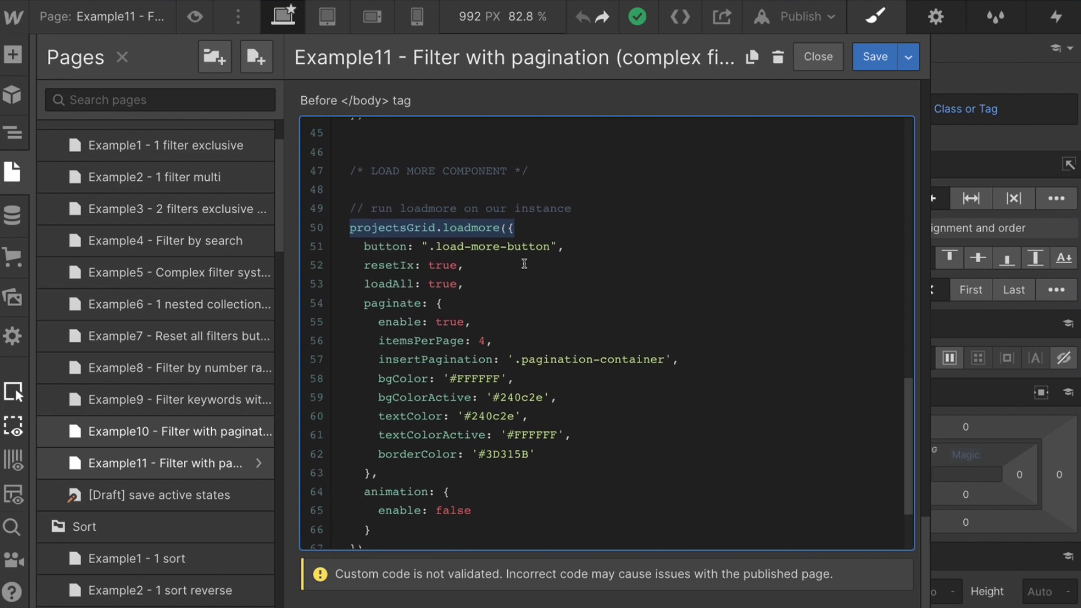
scroll(469, 239, "up", 2)
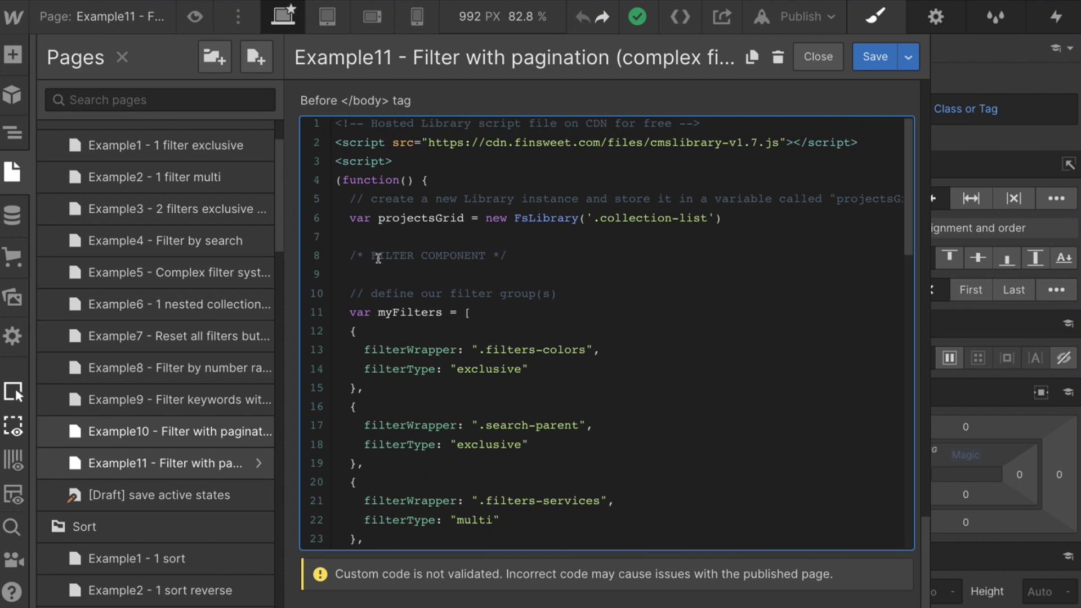
left_click_drag(348, 249, 543, 302)
scroll(543, 302, "down", 10)
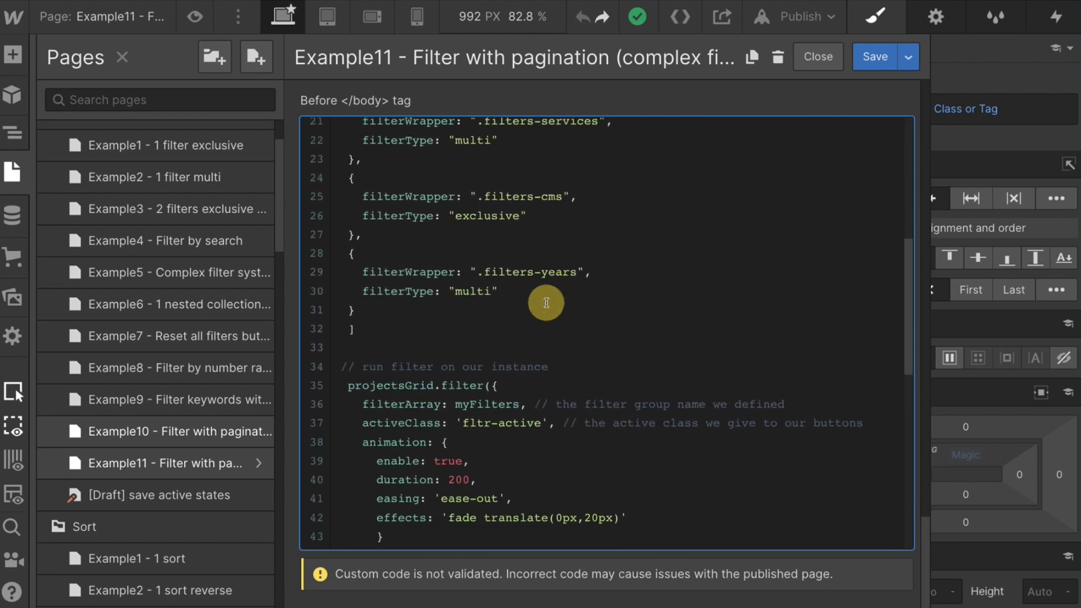
scroll(546, 302, "down", 1)
left_click(549, 296, "shift")
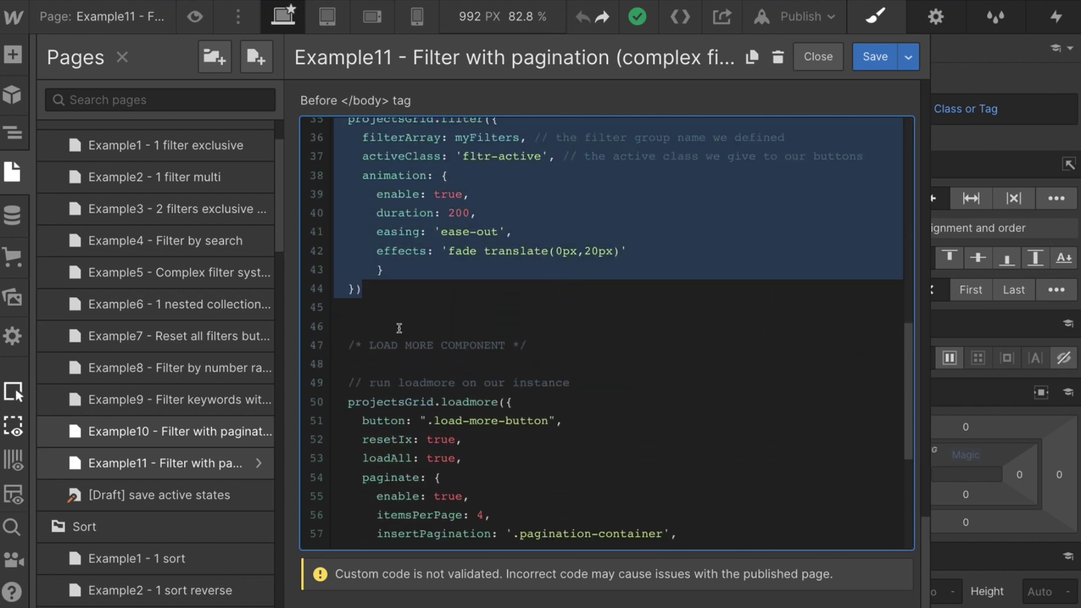
left_click(362, 331)
left_click_drag(363, 331, 523, 477)
left_click(523, 477)
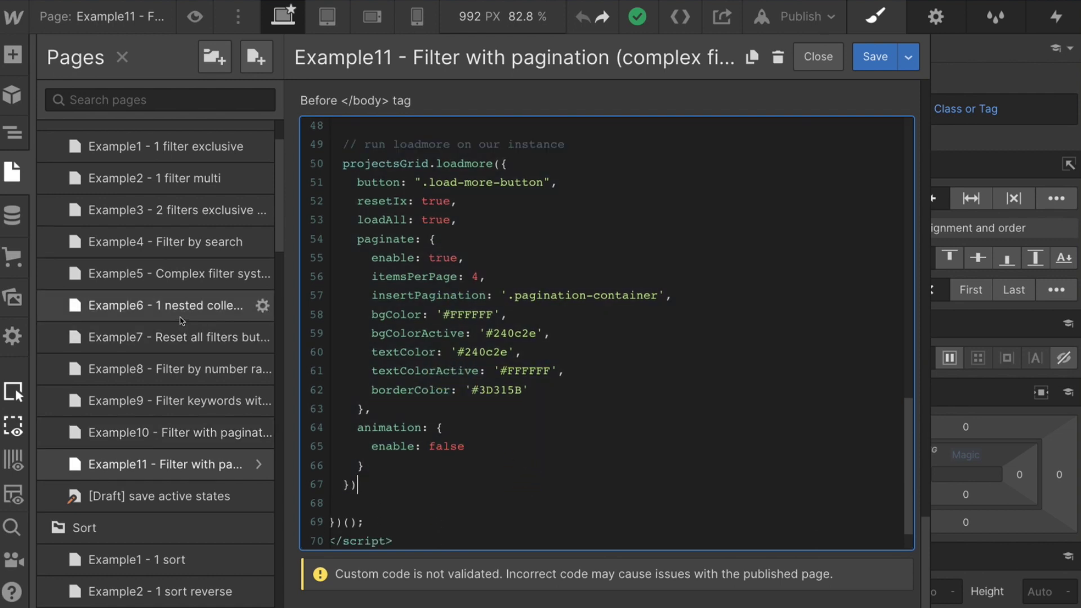
scroll(133, 236, "up", 3)
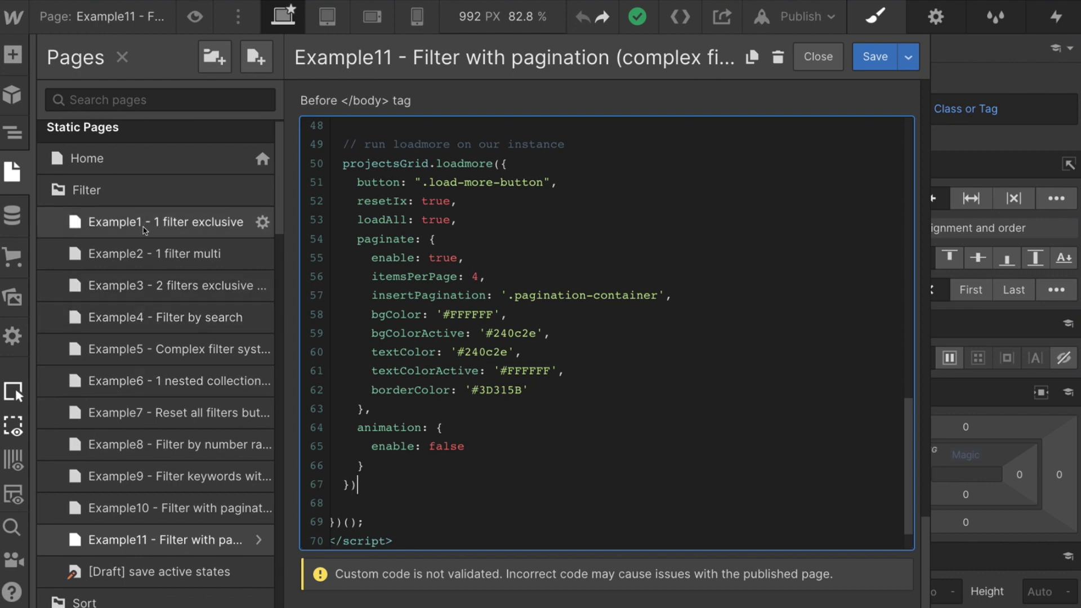
Step: Highlight the paginate options block and its pagination container and colour settings in the code
scroll(163, 257, "down", 3)
scroll(163, 257, "down", 10)
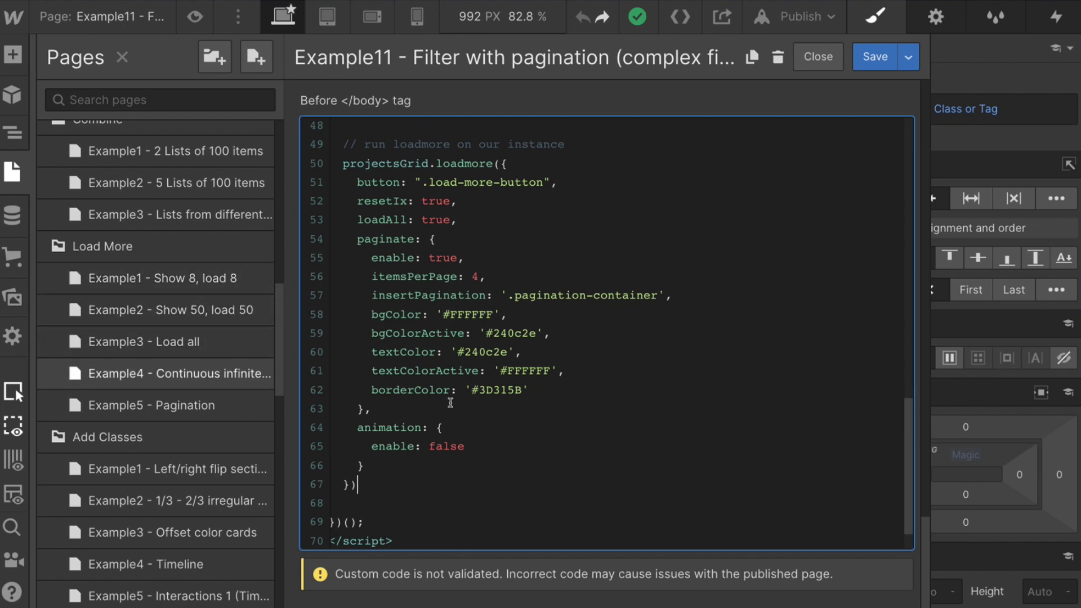
scroll(451, 403, "up", 2)
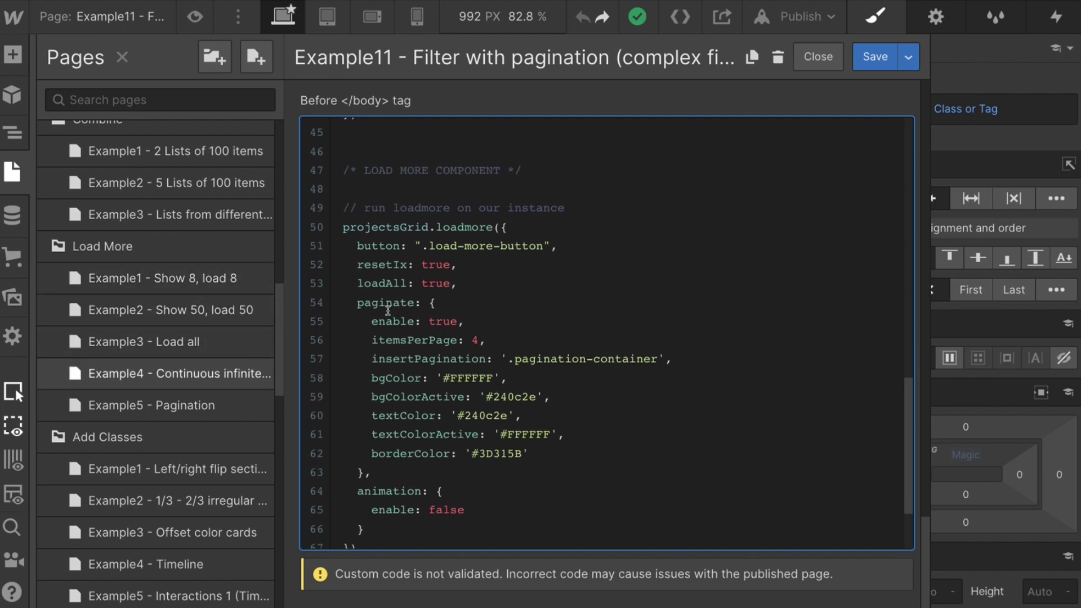
left_click_drag(351, 303, 371, 466)
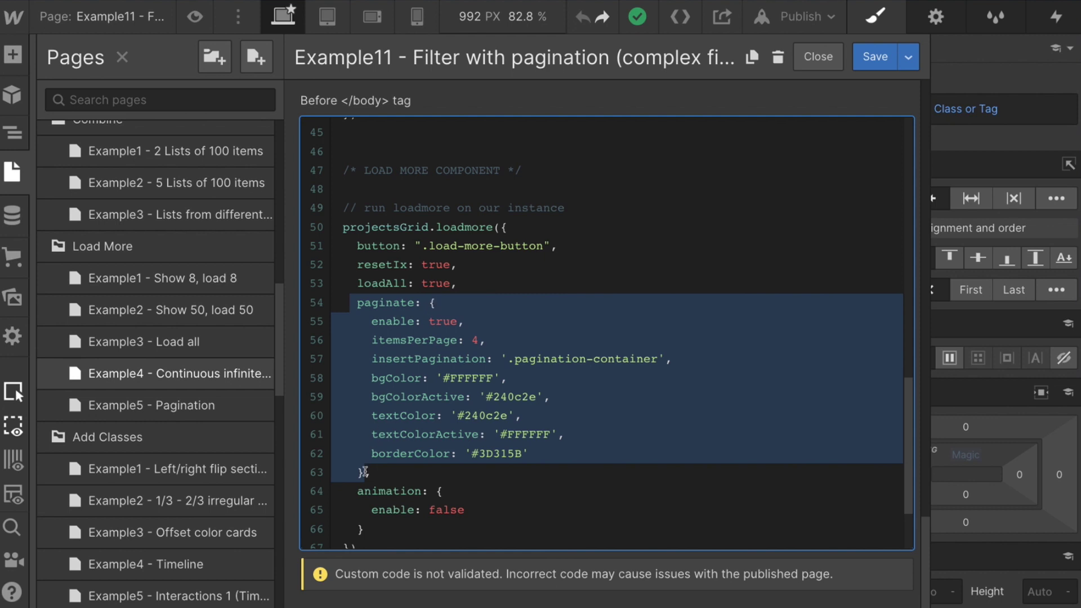
left_click(450, 284)
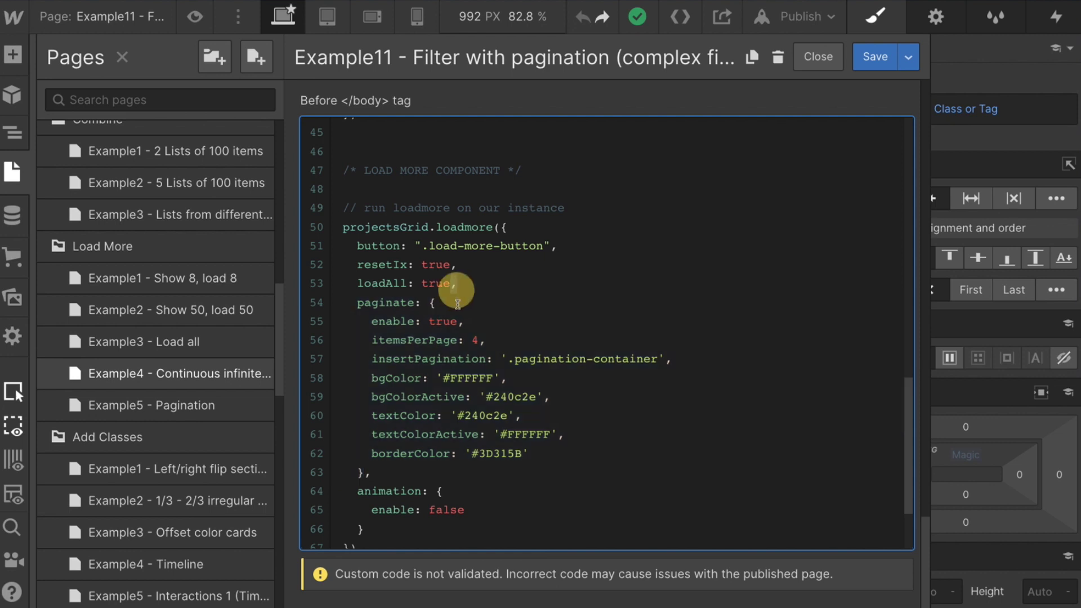
left_click(365, 475)
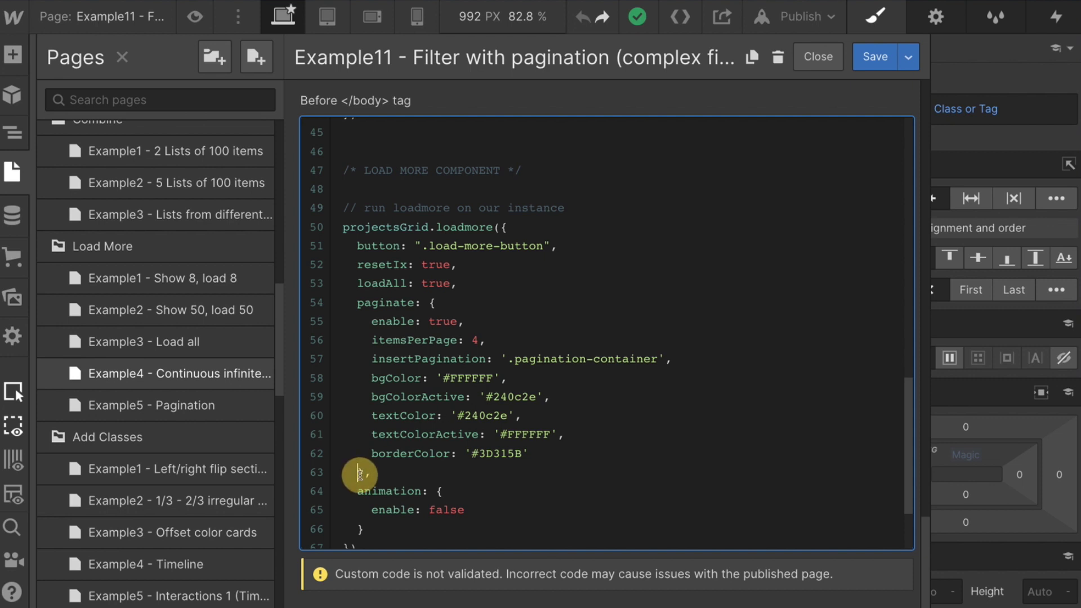
left_click_drag(365, 475, 341, 303)
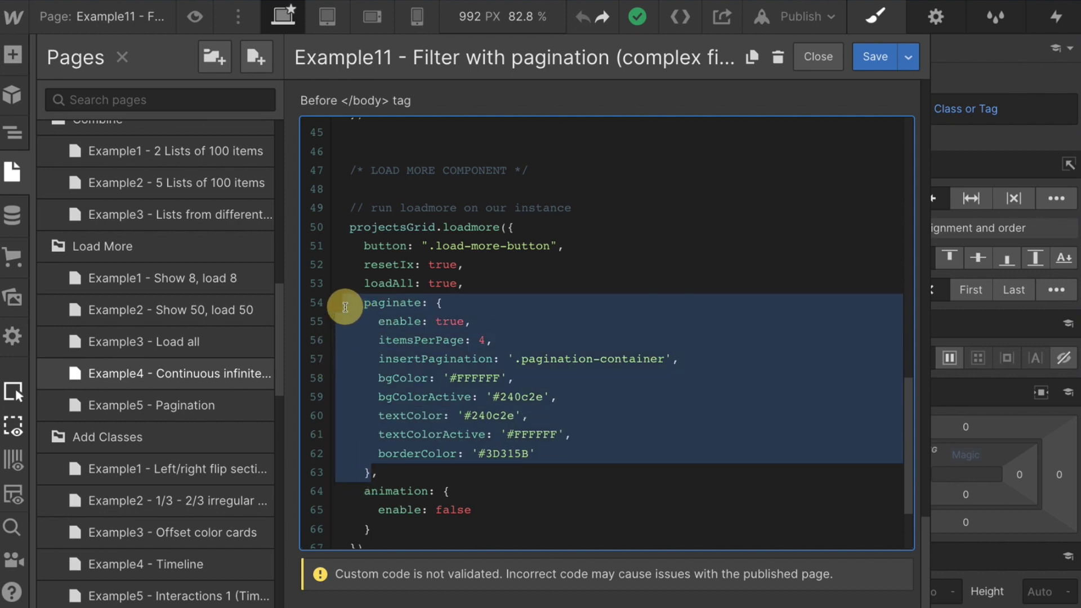
left_click(451, 321)
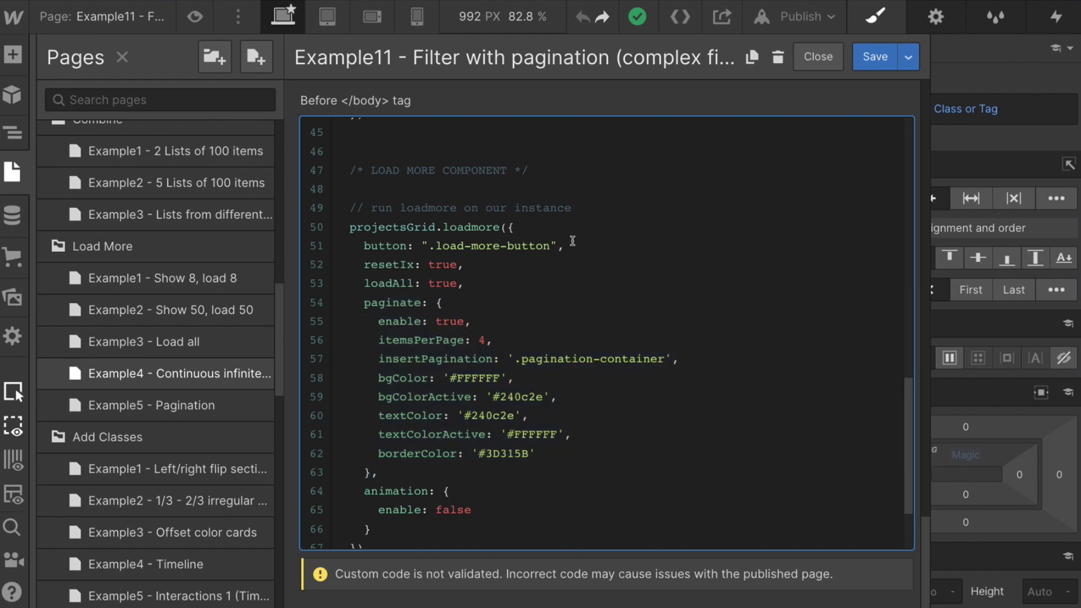
Step: Highlight the load-more-button setting, loadAll: true, the paginate line and itemsPerPage: 4
left_click_drag(565, 245, 339, 244)
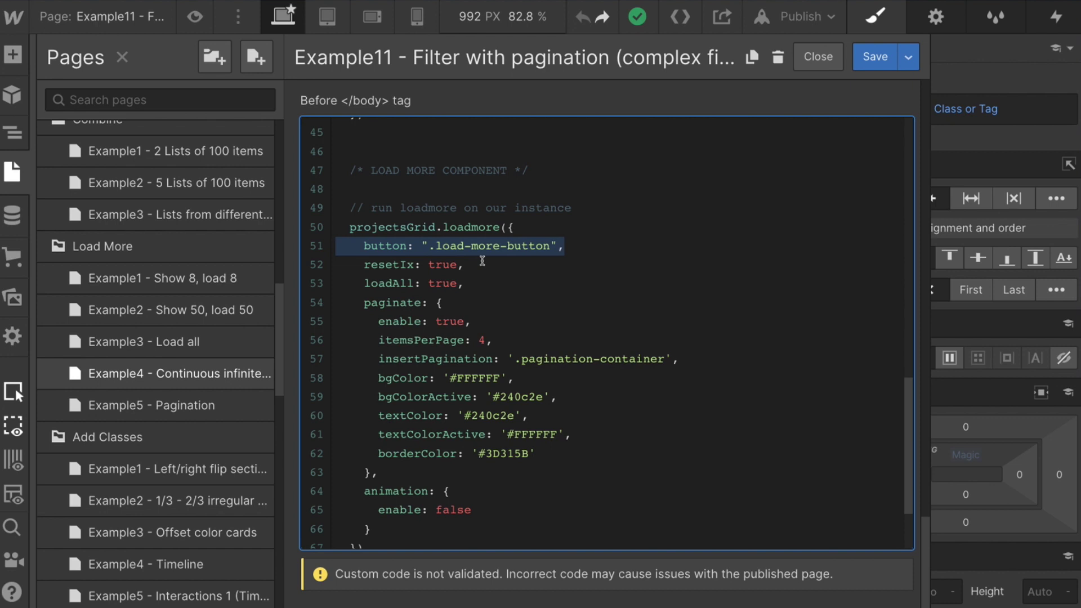
left_click_drag(464, 284, 341, 284)
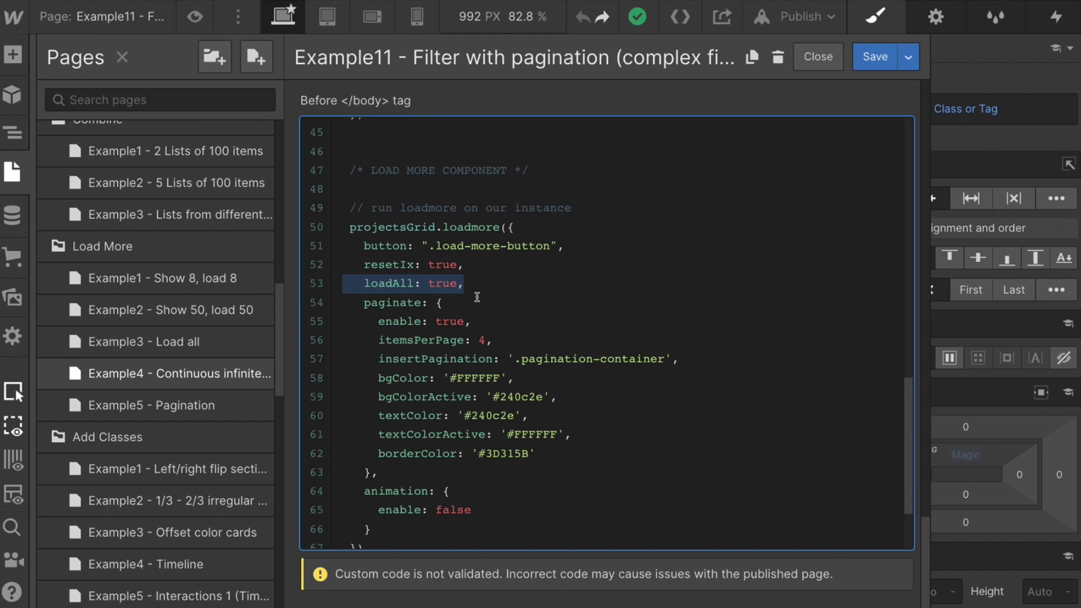
scroll(477, 297, "down", 1)
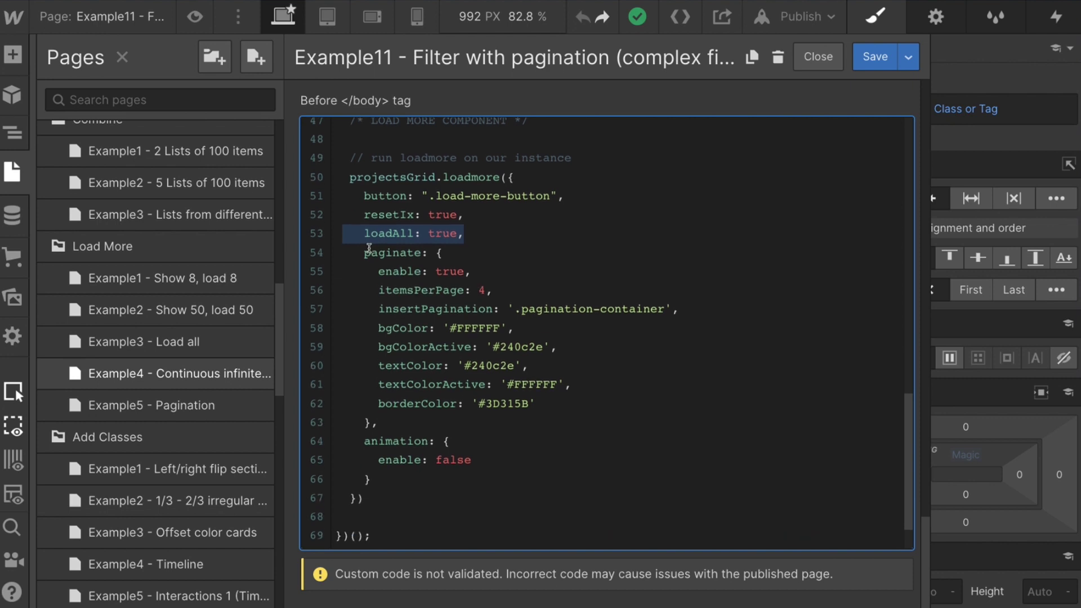
left_click_drag(365, 251, 499, 265)
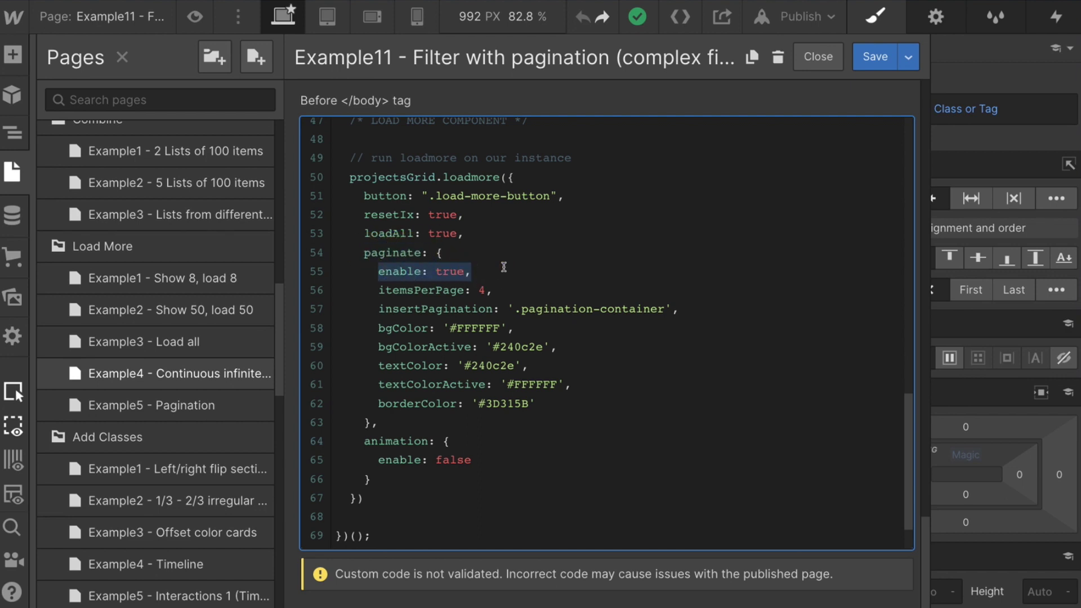
left_click_drag(377, 290, 496, 295)
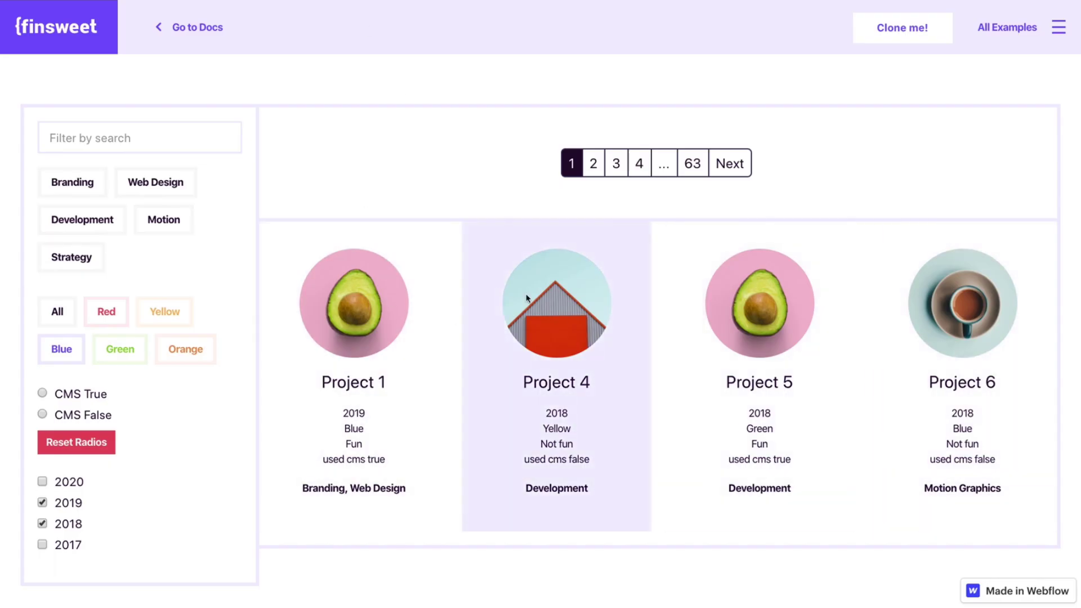
Step: Filter projects to Strategy and remove the 2019 and 2018 year filters
left_click(71, 256)
left_click(56, 501)
left_click(55, 521)
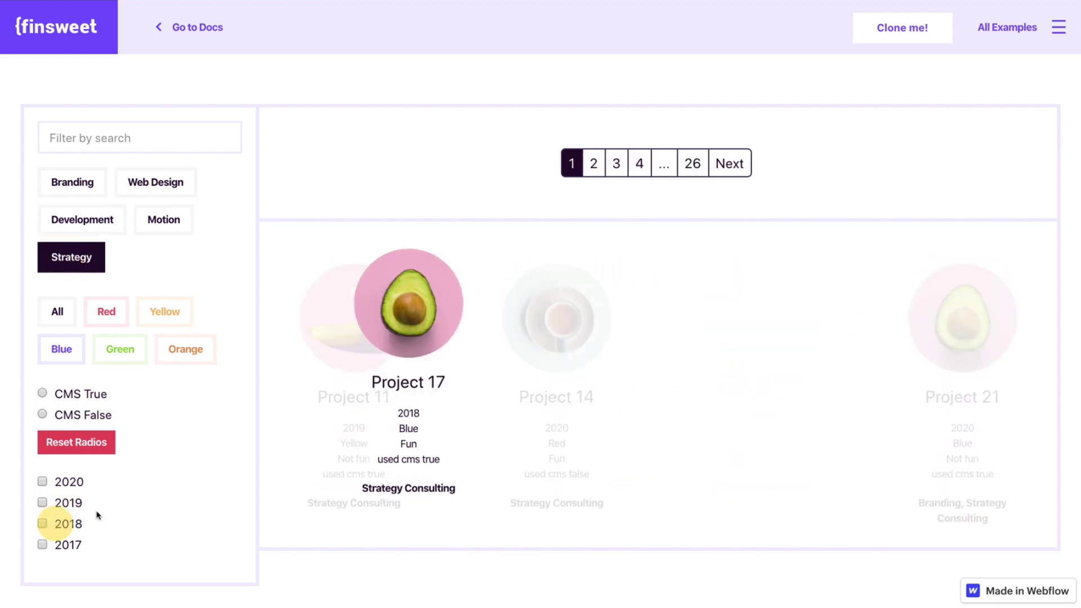
Step: Page to page 3, showing Projects 45, 46, 59 and 62
left_click(593, 164)
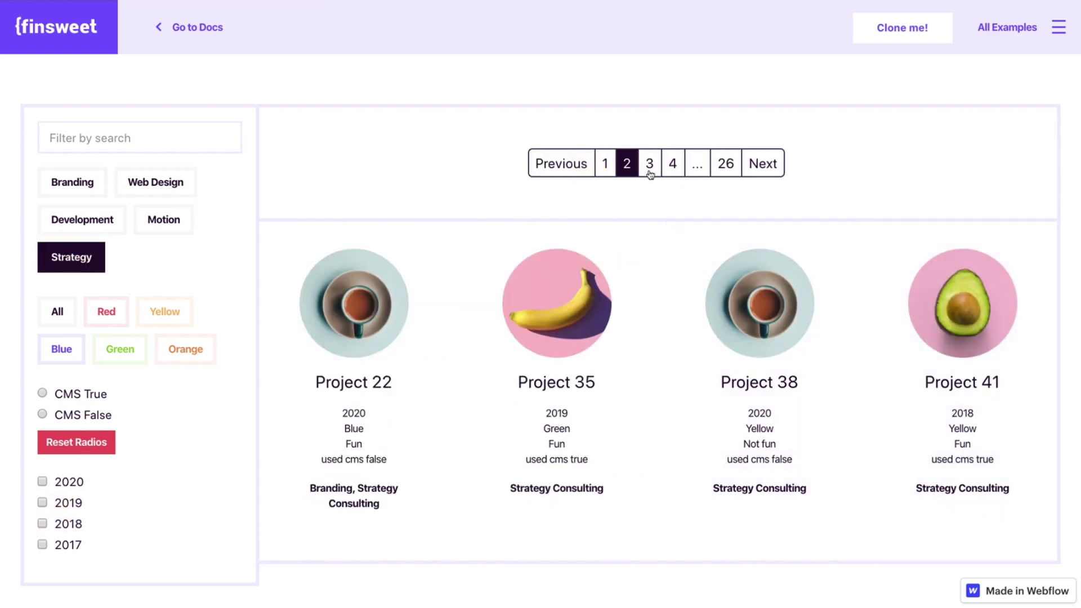
left_click(649, 166)
scroll(657, 178, "down", 13)
scroll(657, 178, "up", 12)
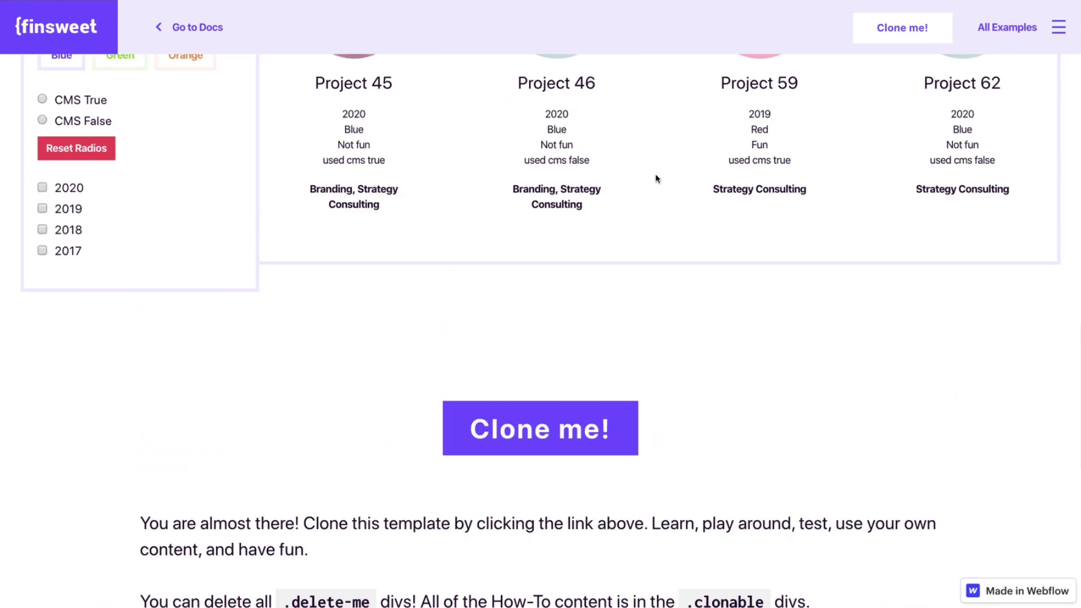
scroll(657, 178, "up", 3)
scroll(657, 178, "down", 2)
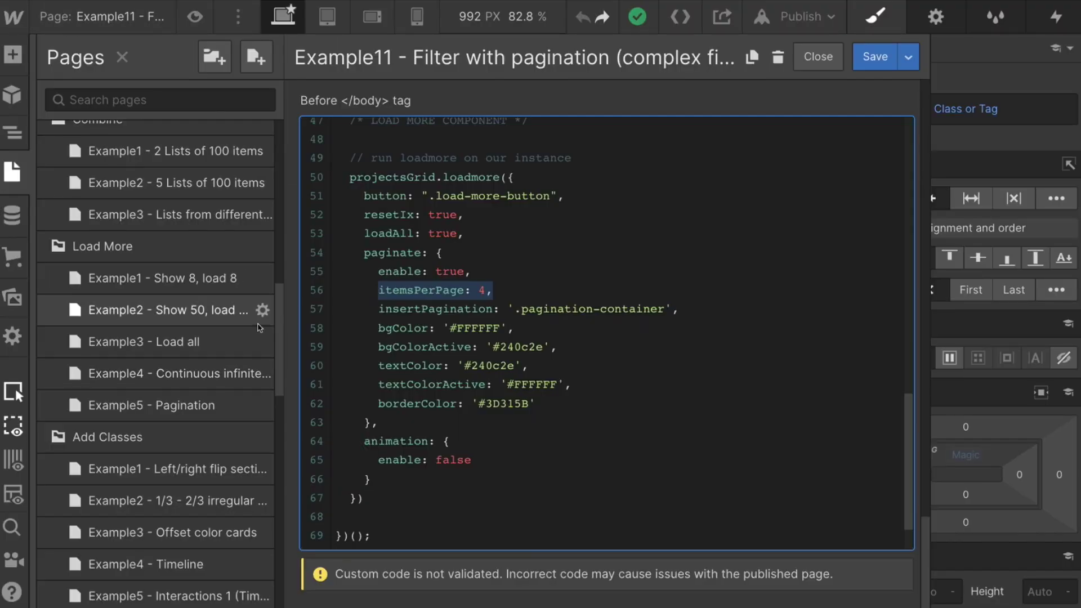
Step: Highlight the insertPagination option in the custom code and zoom the interface in
left_click_drag(378, 309, 683, 315)
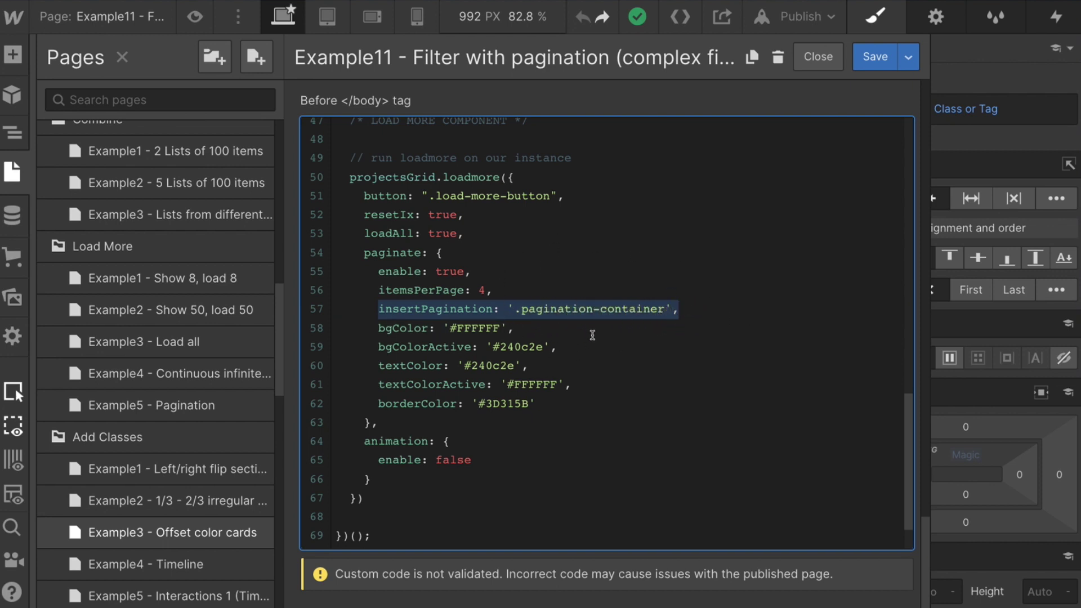
key("ctrl+plus")
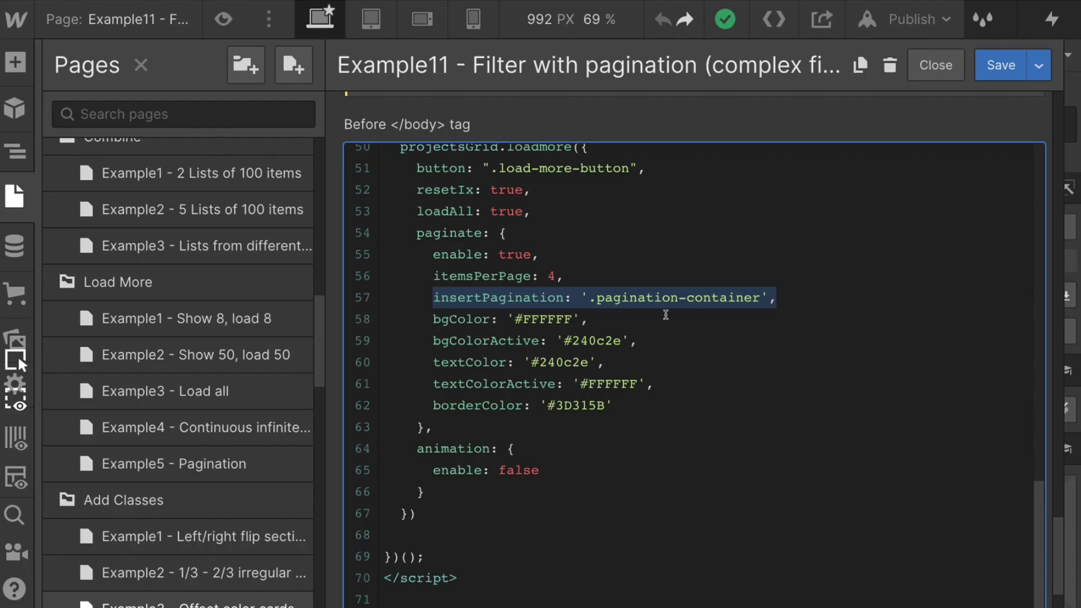
left_click(516, 316)
left_click_drag(433, 319, 671, 401)
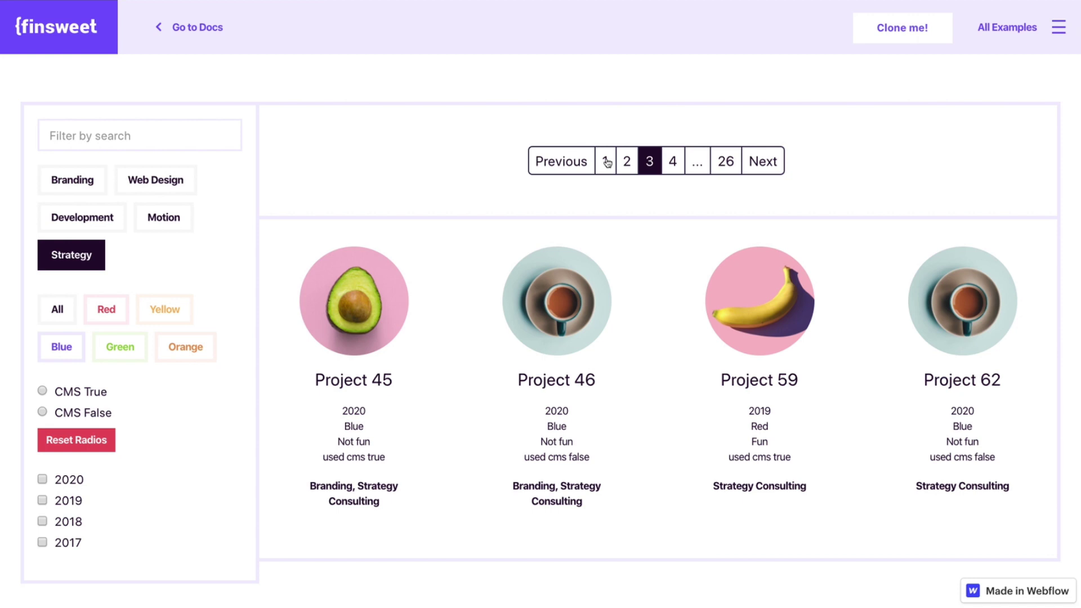
left_click(671, 163)
left_click(647, 163)
left_click(627, 162)
left_click(671, 162)
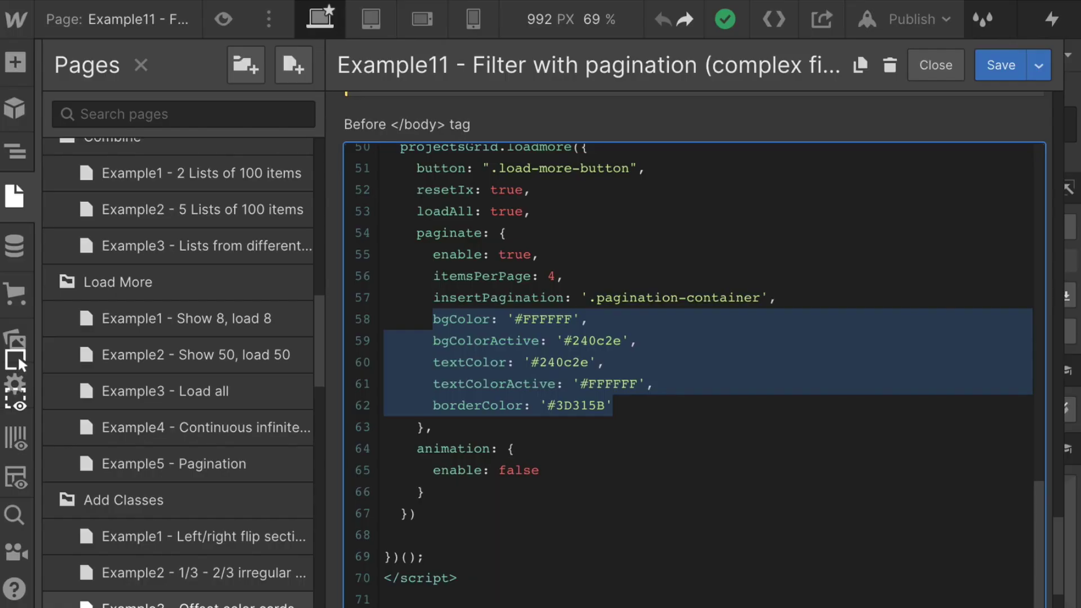
left_click(456, 341)
left_click_drag(432, 342, 642, 345)
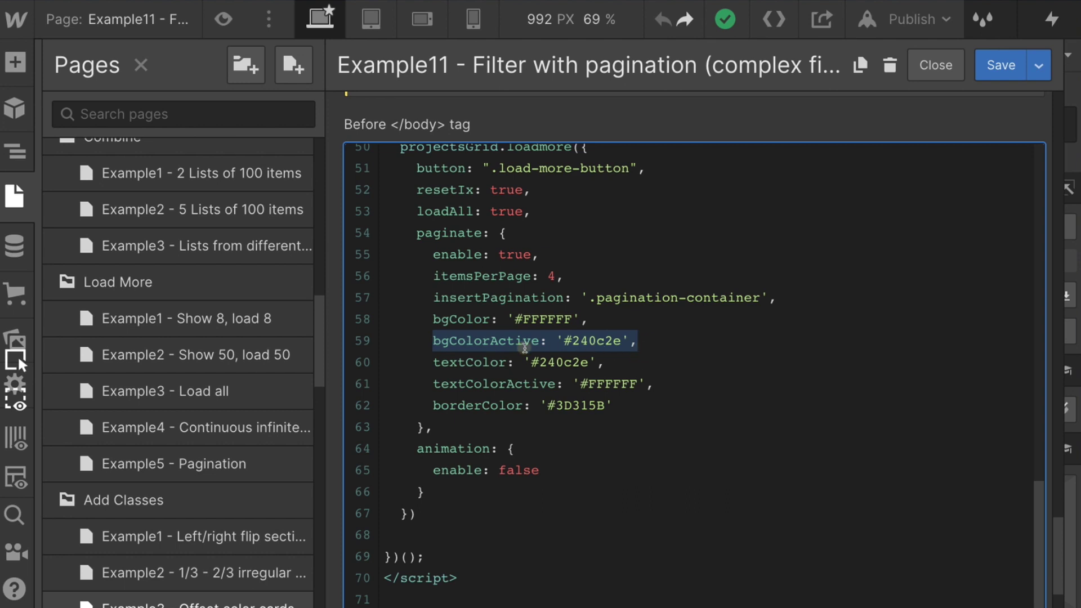
left_click_drag(433, 362, 694, 388)
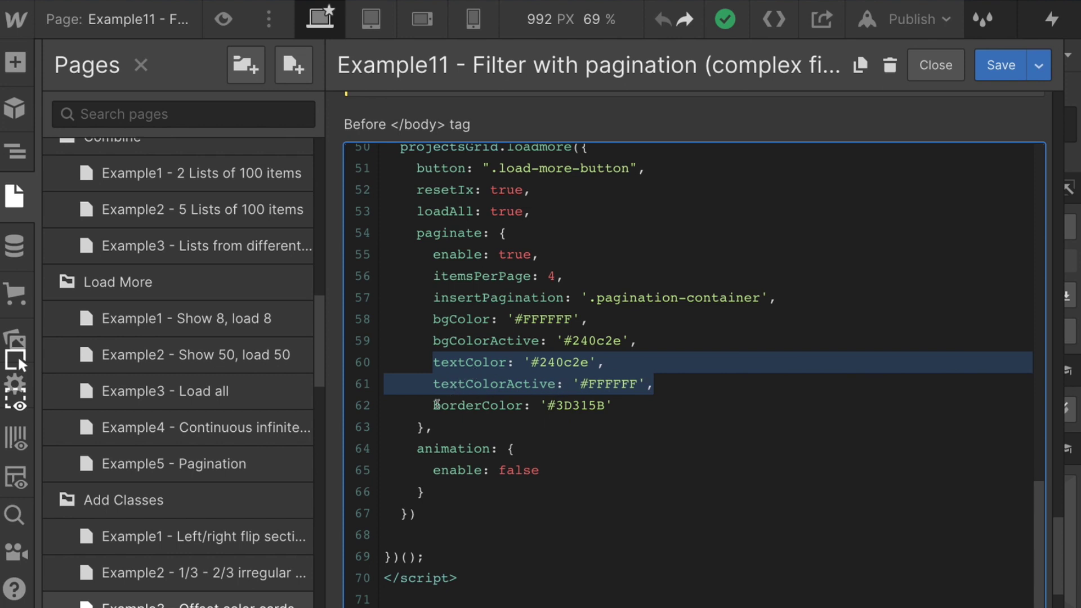
left_click_drag(434, 405, 647, 412)
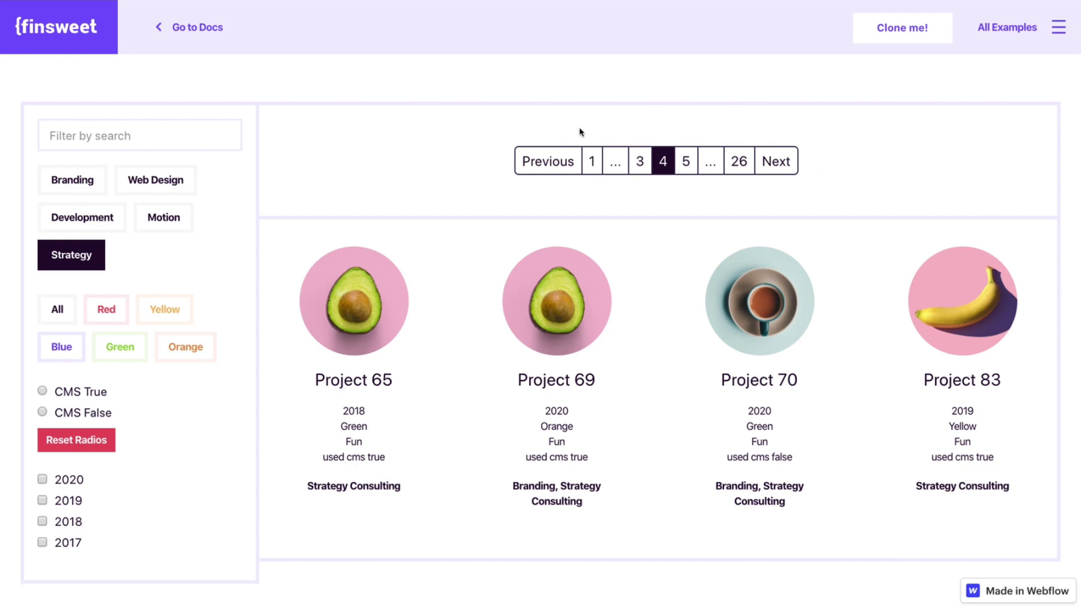
left_click(621, 166)
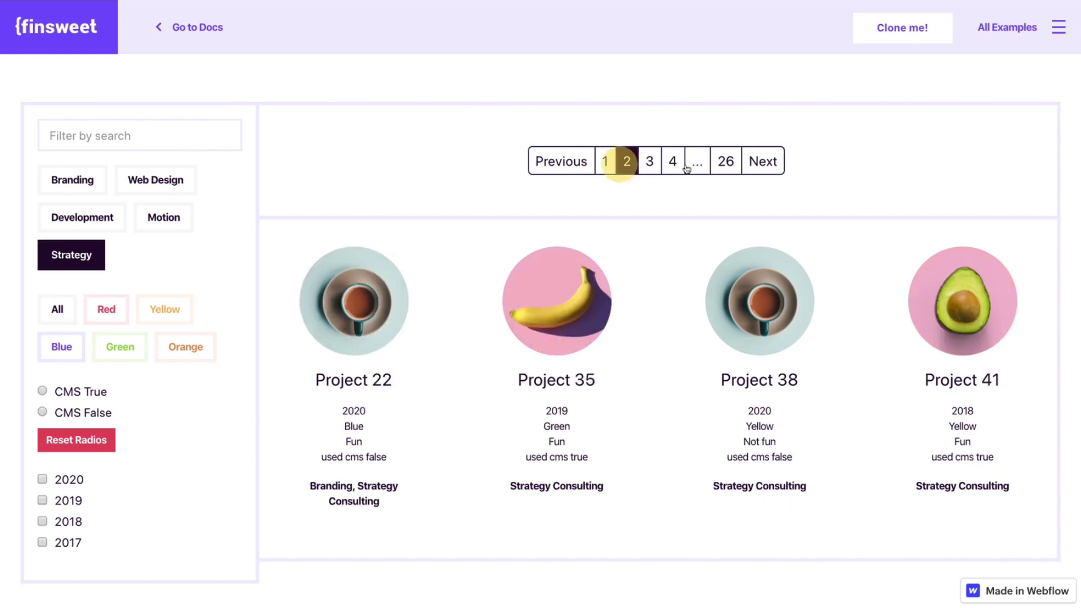
left_click(698, 163)
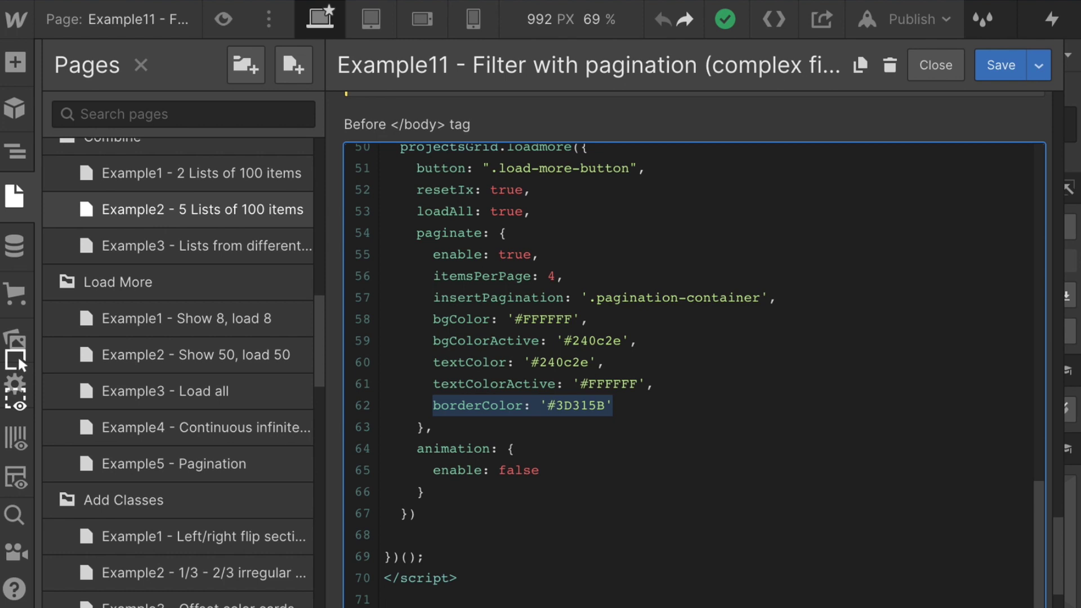
left_click_drag(432, 319, 651, 415)
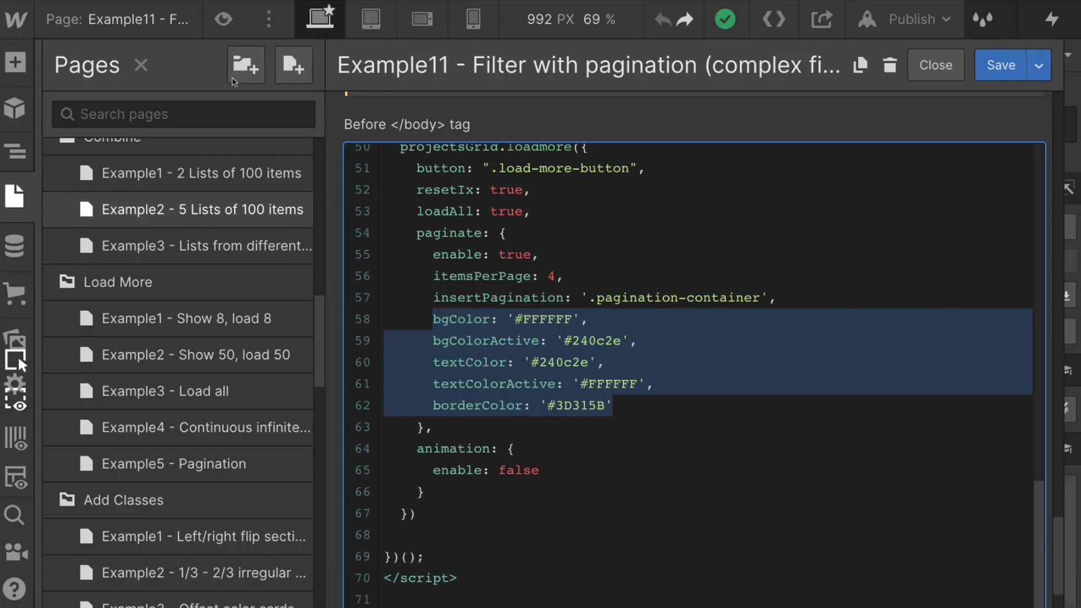
left_click(401, 342)
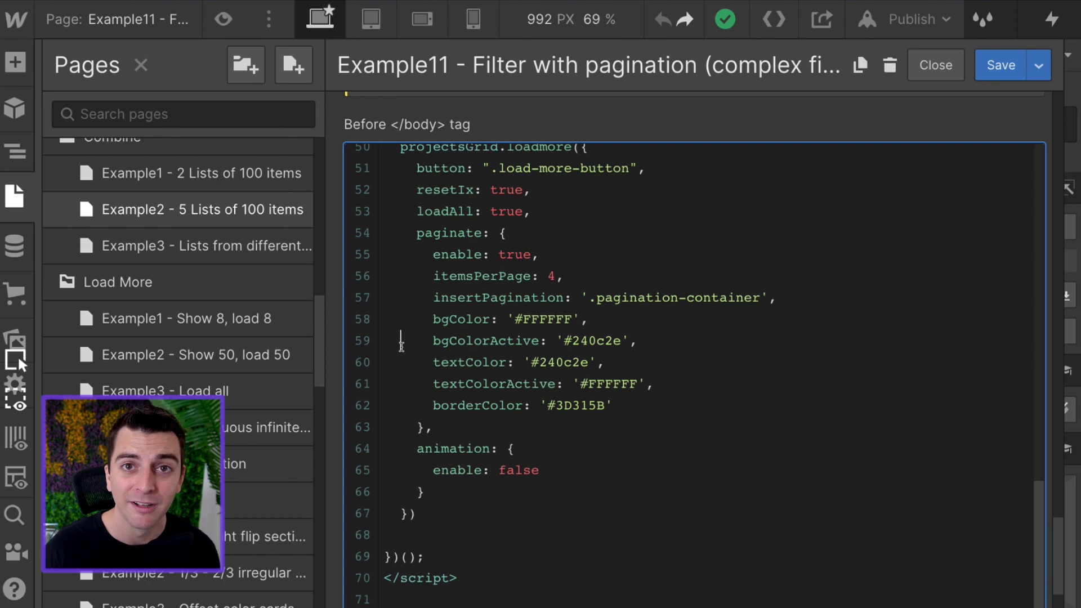
Step: Highlight the .fs-pagination class list in the Inside <head> code, then close Page Settings
scroll(402, 347, "up", 20)
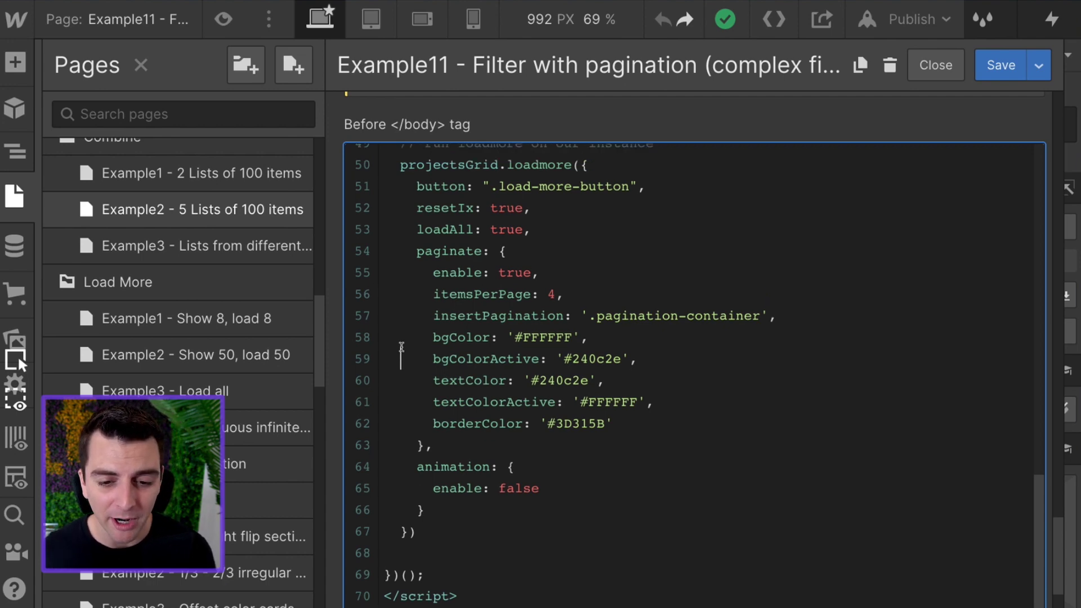
scroll(402, 350, "up", 3)
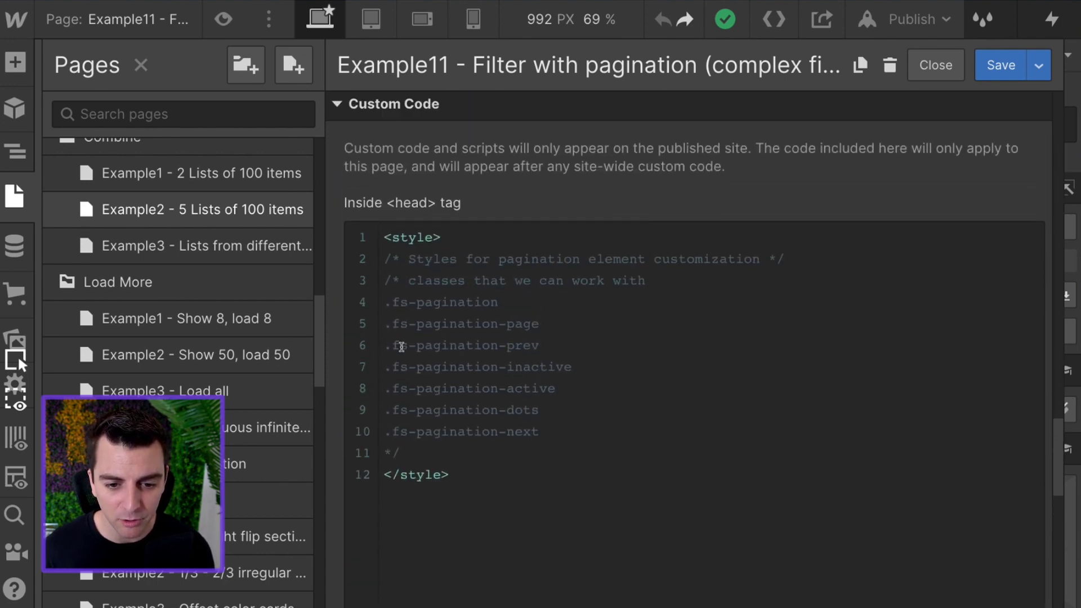
left_click_drag(385, 303, 500, 423)
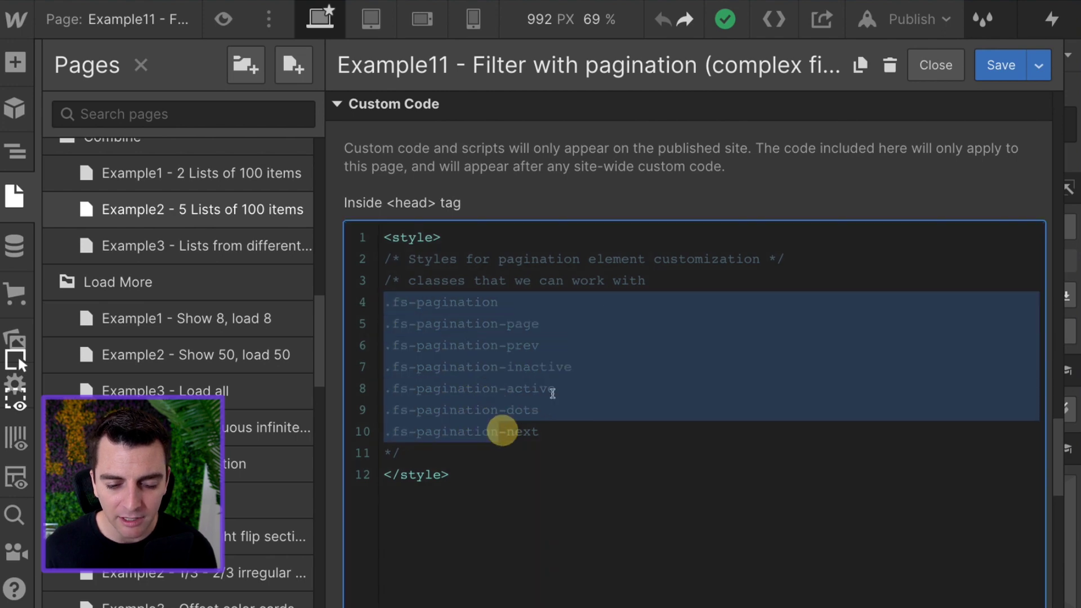
left_click(574, 276)
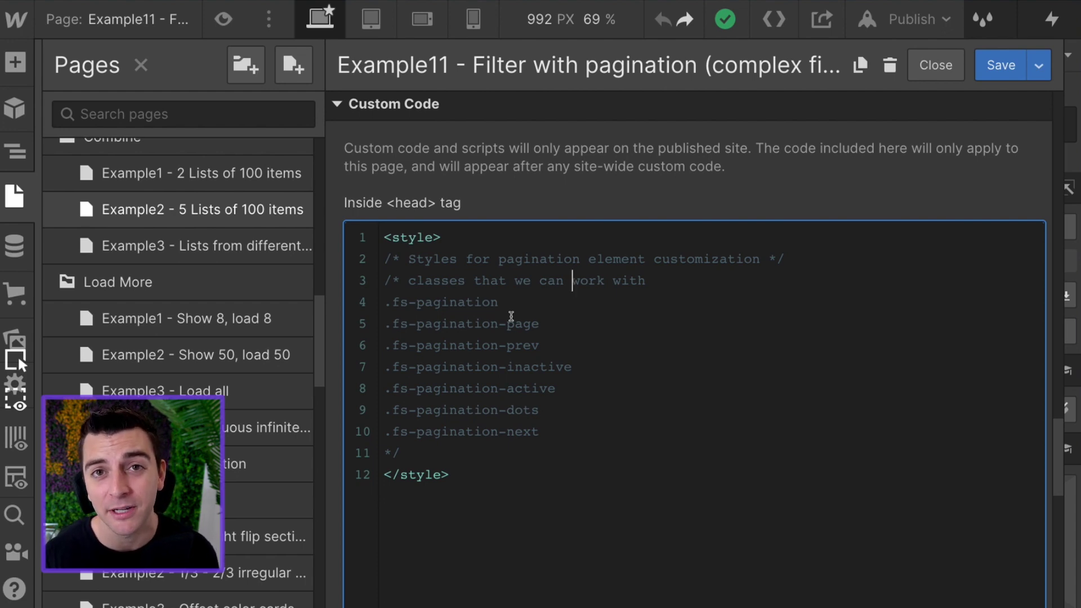
left_click_drag(499, 302, 346, 304)
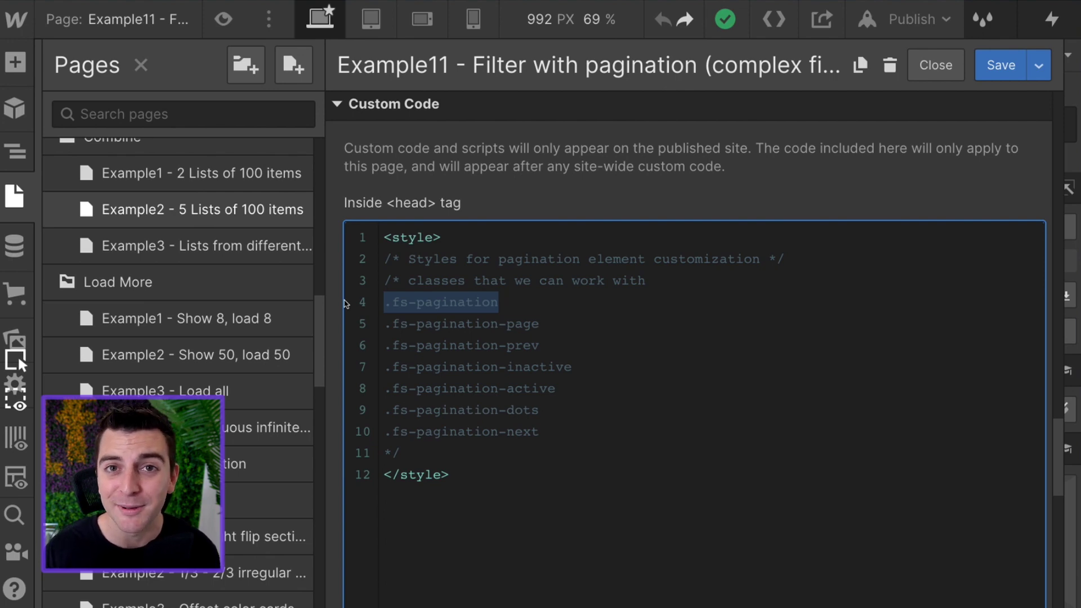
left_click(339, 322)
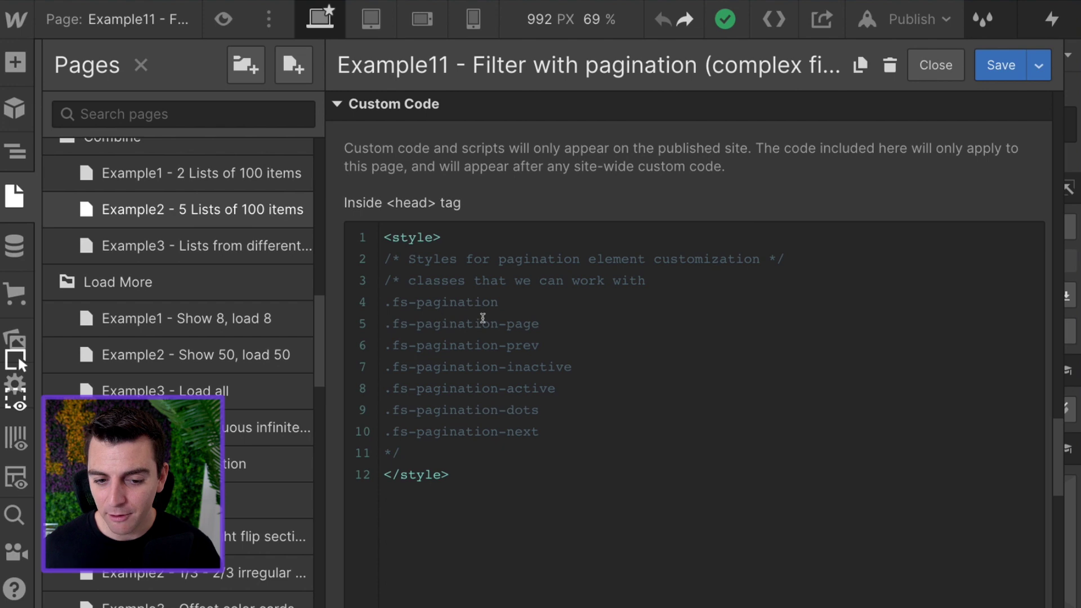
scroll(488, 318, "down", 1)
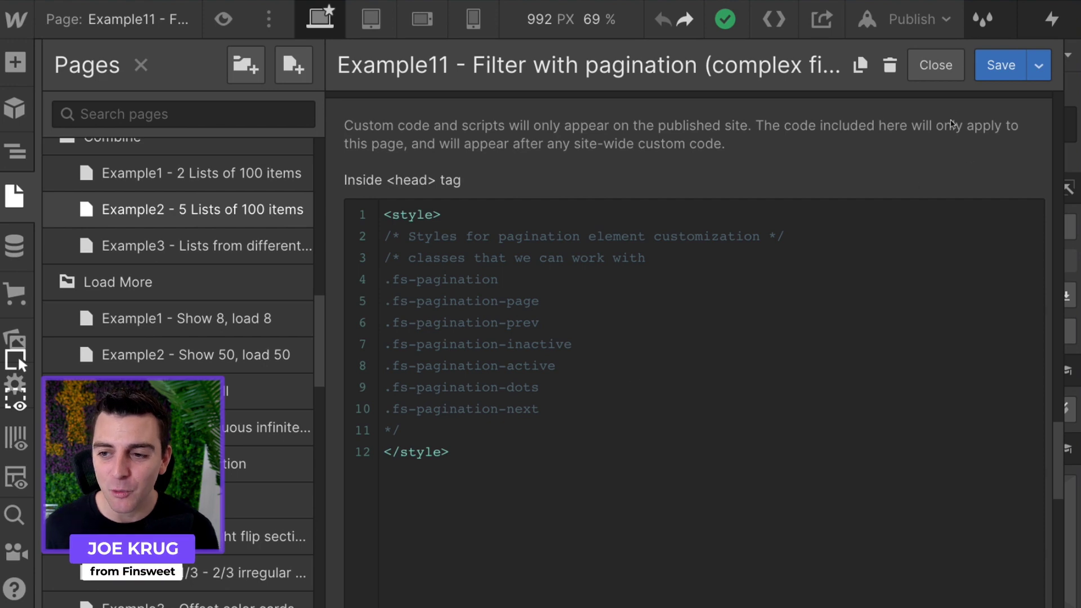
left_click(952, 66)
Step: Select the fs-video-tut-wrapper section holding the Complex Filter System tutorial video on the canvas
left_click(600, 188)
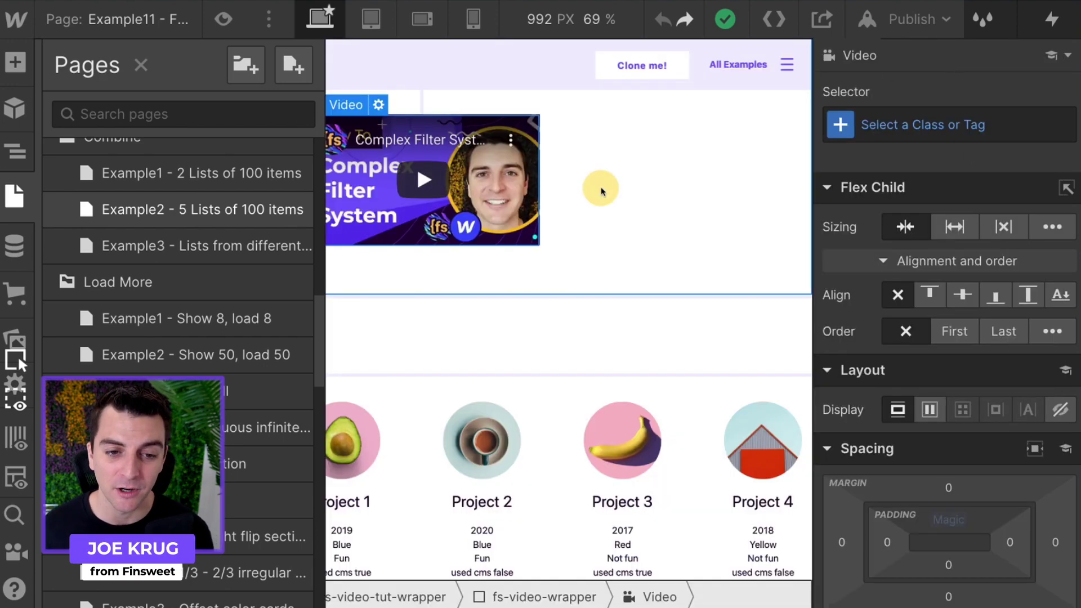